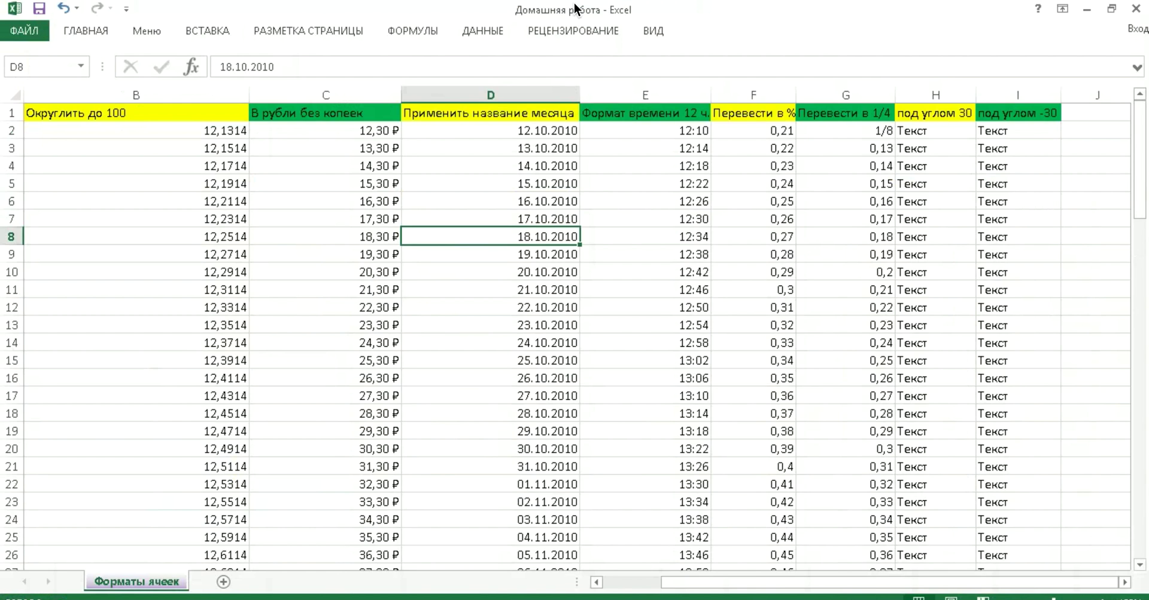
- Inspect the stored values in B2, C2, D2, E2, F2 and H2, ending back on B2
left_click(161, 133)
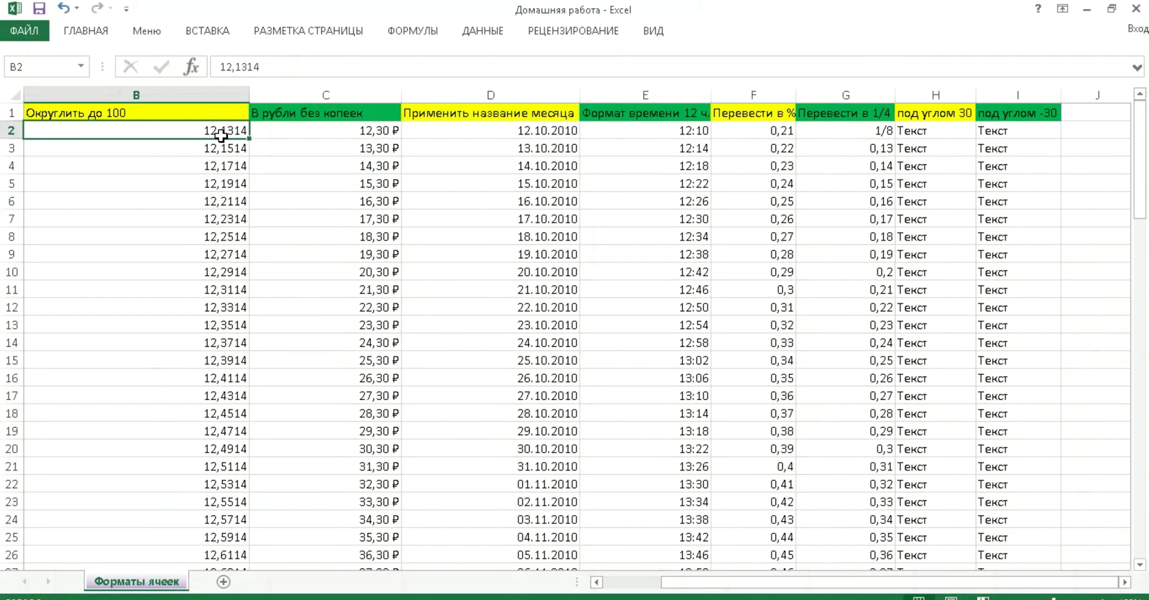
left_click(317, 133)
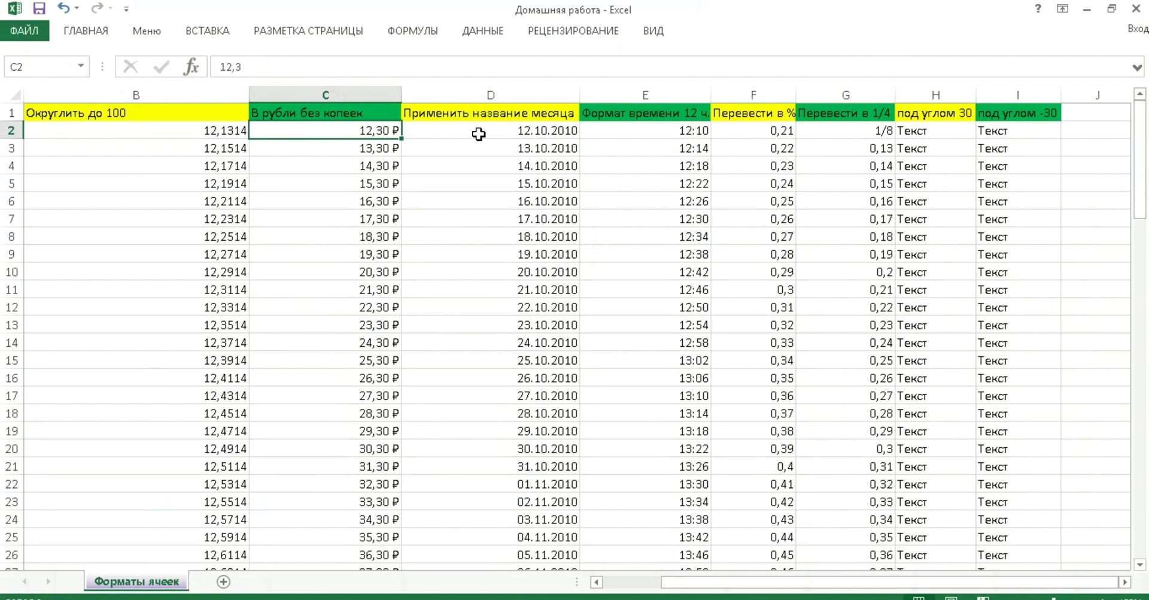
left_click(522, 136)
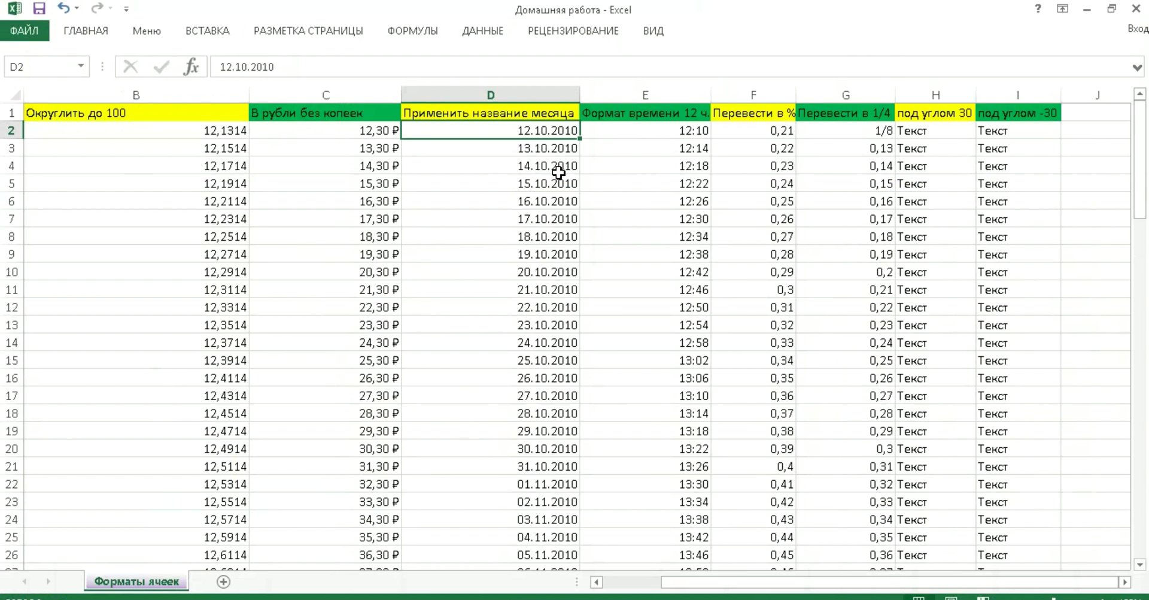
left_click(640, 126)
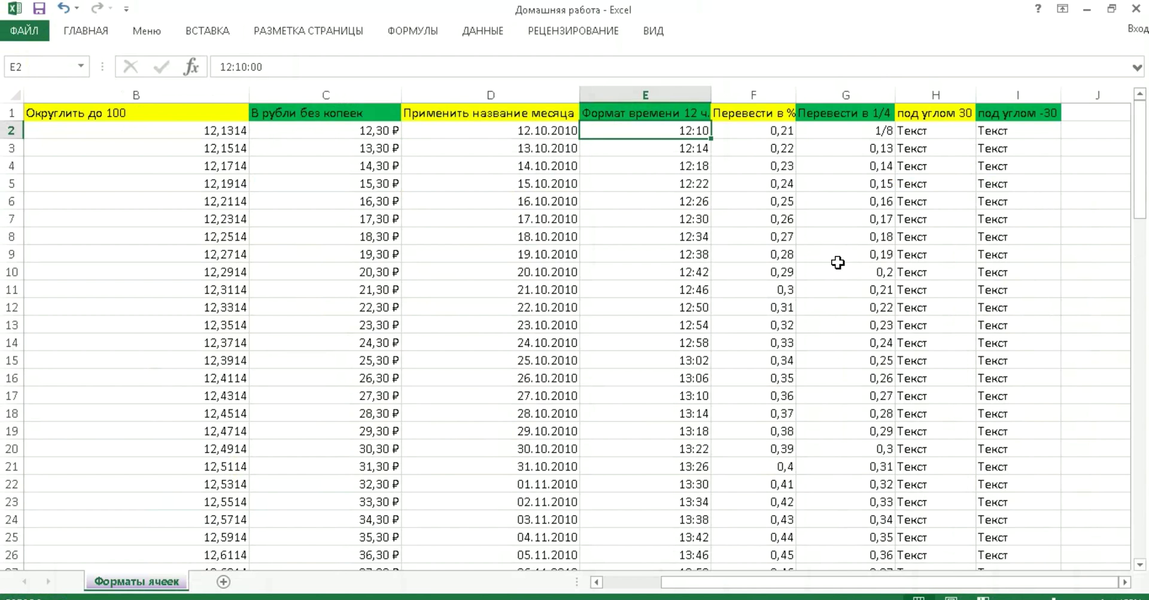
left_click(768, 135)
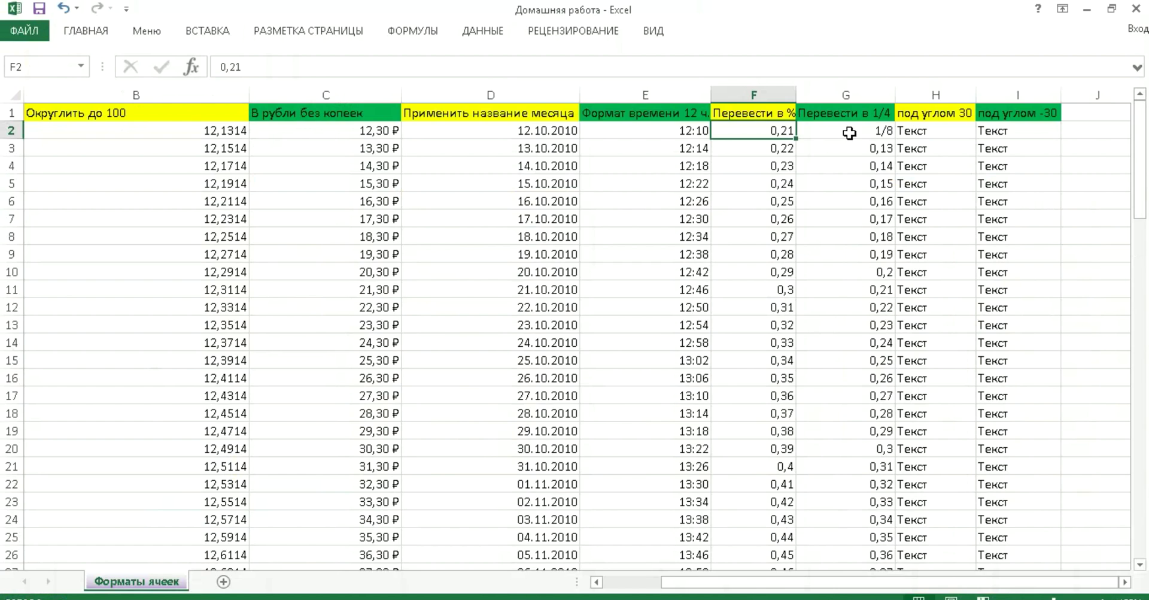
left_click(927, 136)
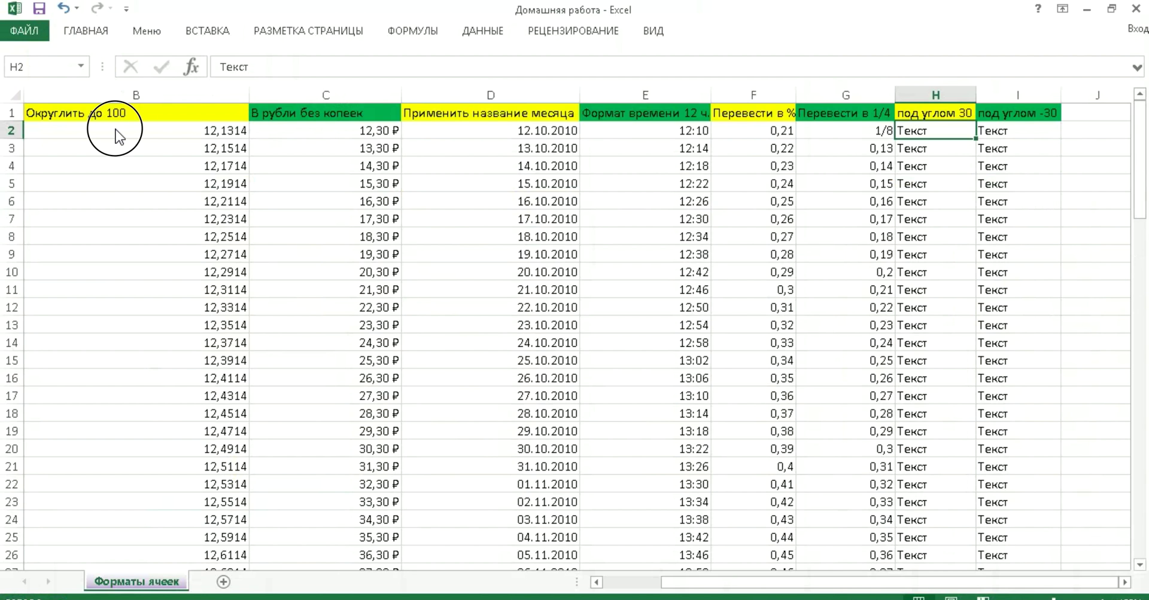
left_click(114, 129)
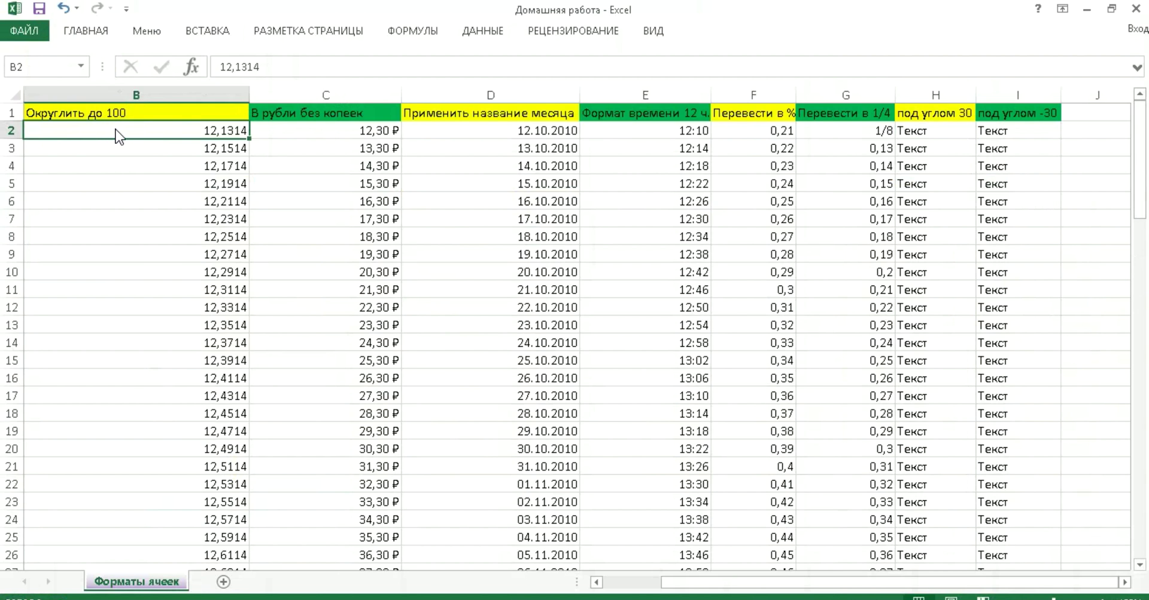
- Give B2 a Числовой format with 2 decimal places so it reads 12,13
right_click(116, 129)
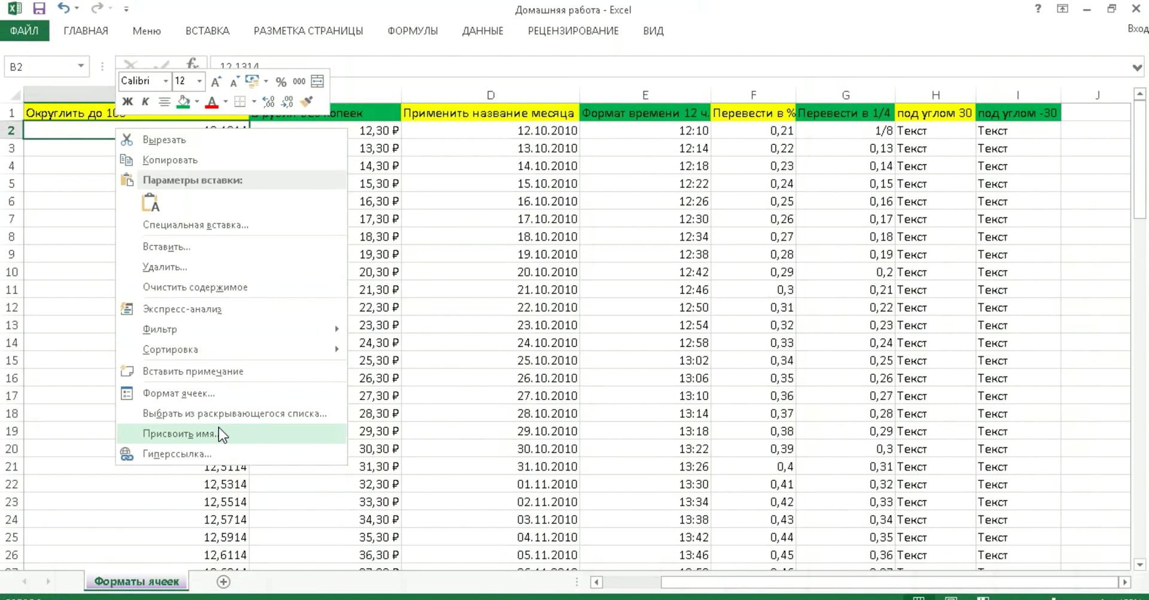
left_click(223, 392)
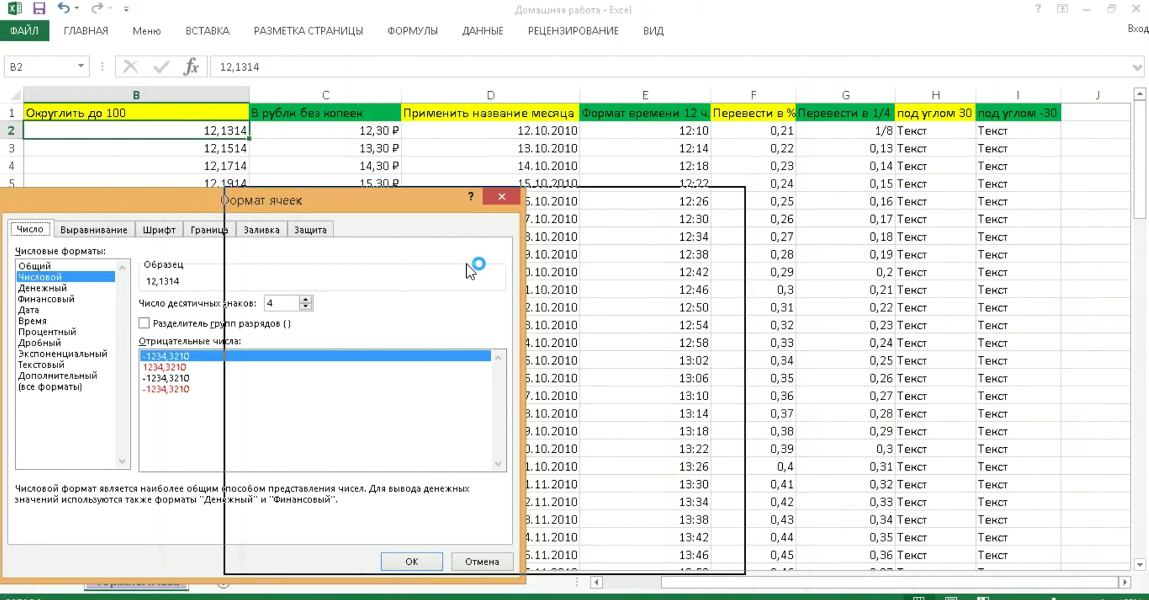
left_click_drag(295, 199, 530, 194)
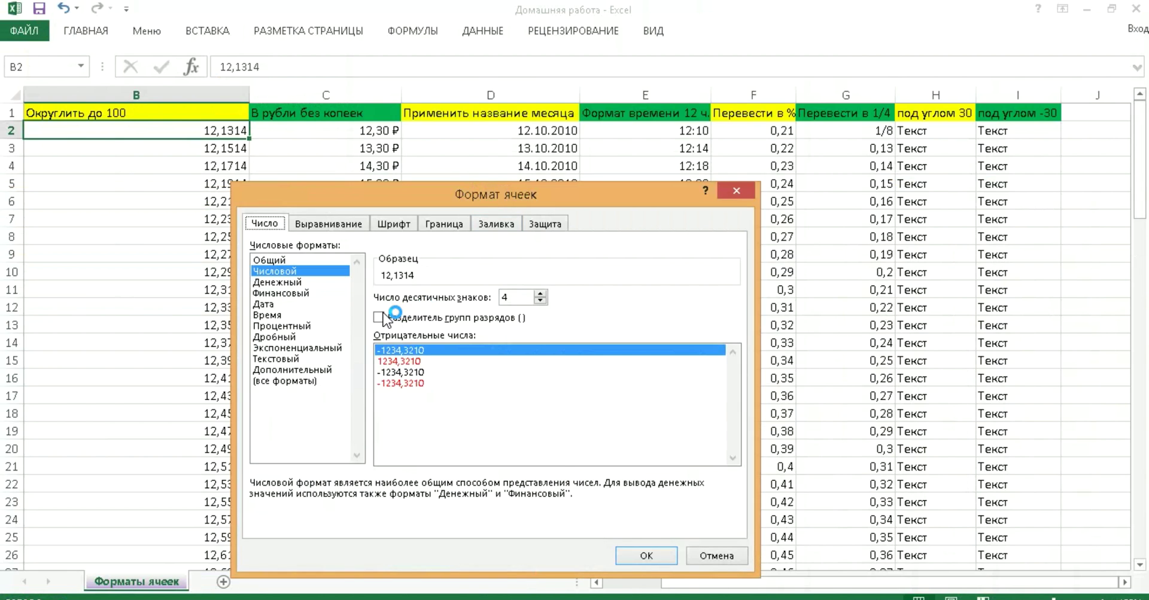
left_click(542, 300)
left_click(541, 301)
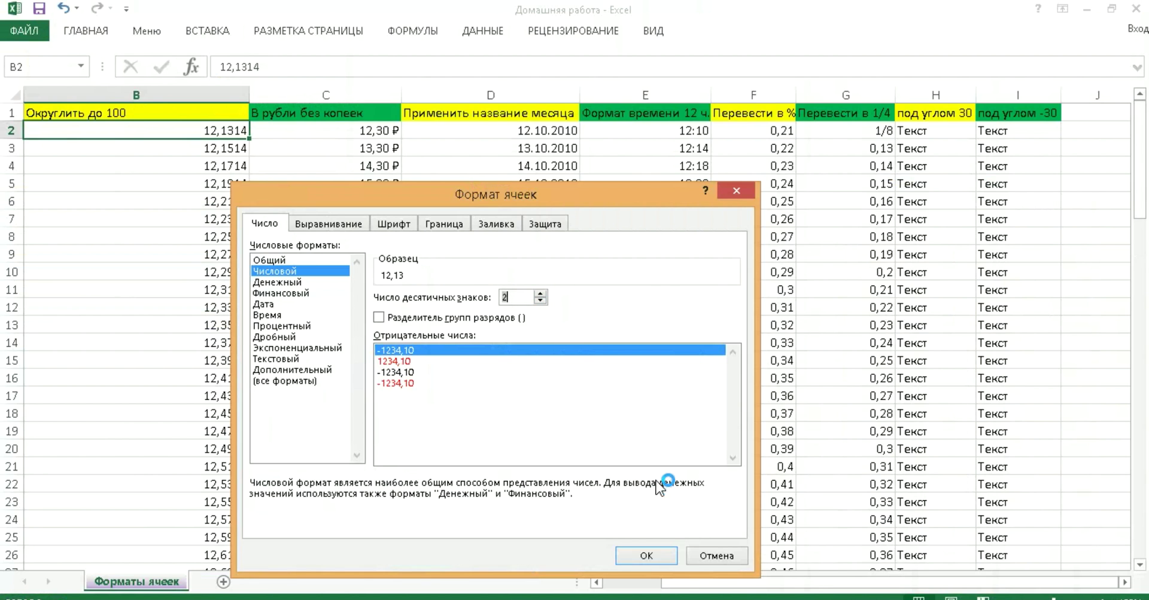
left_click(658, 548)
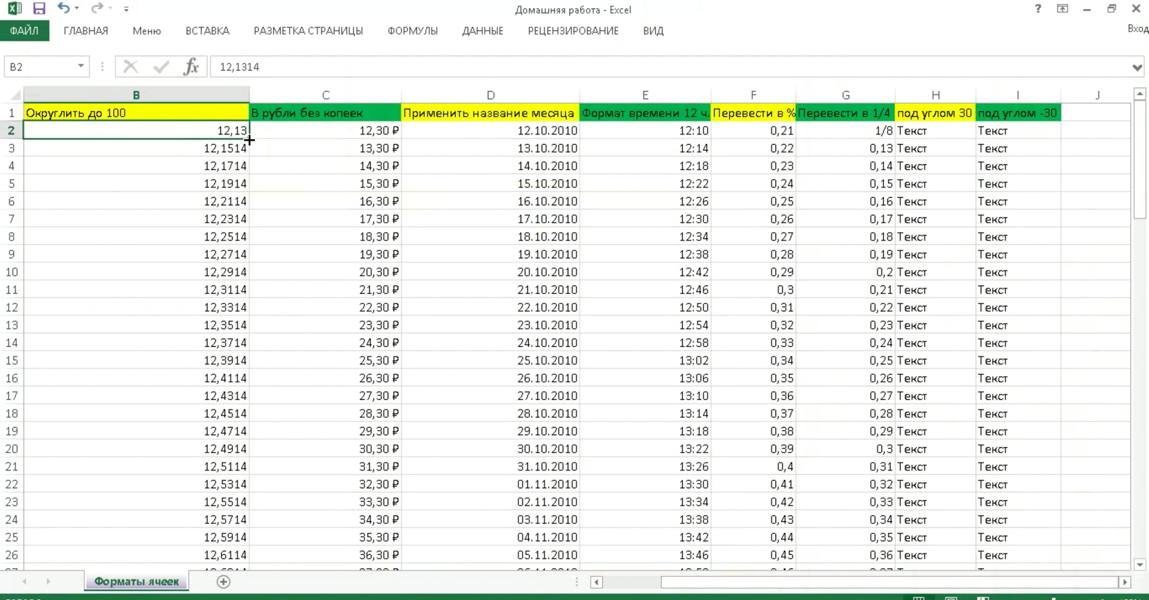
- Fill column B down to row 26 as an increasing series from 12,13 to 36,13
double_click(249, 139)
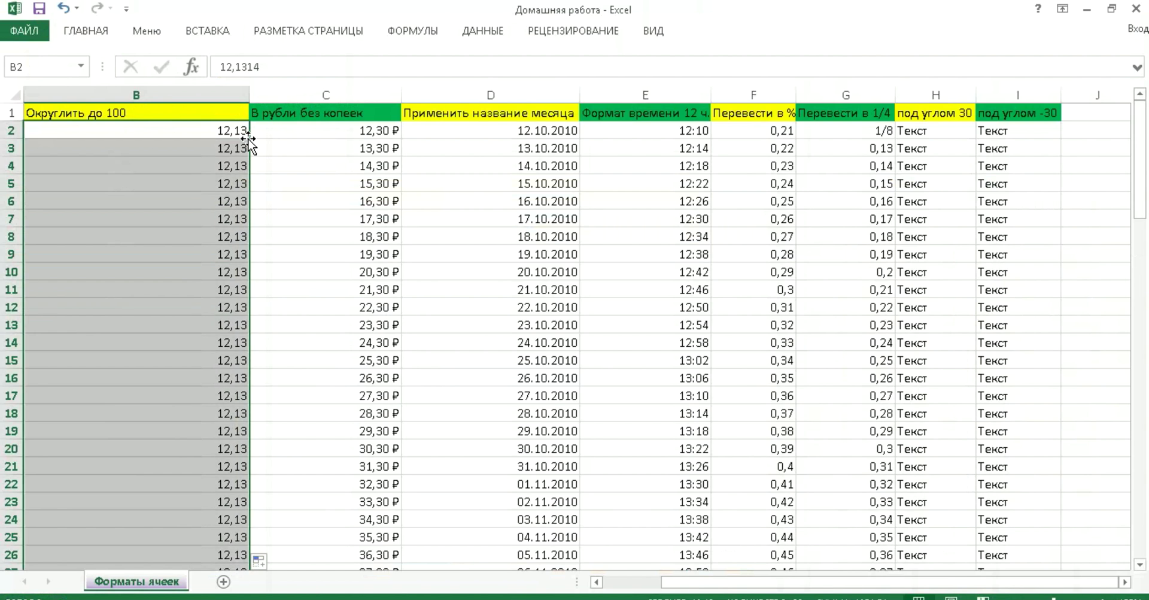
left_click(262, 562)
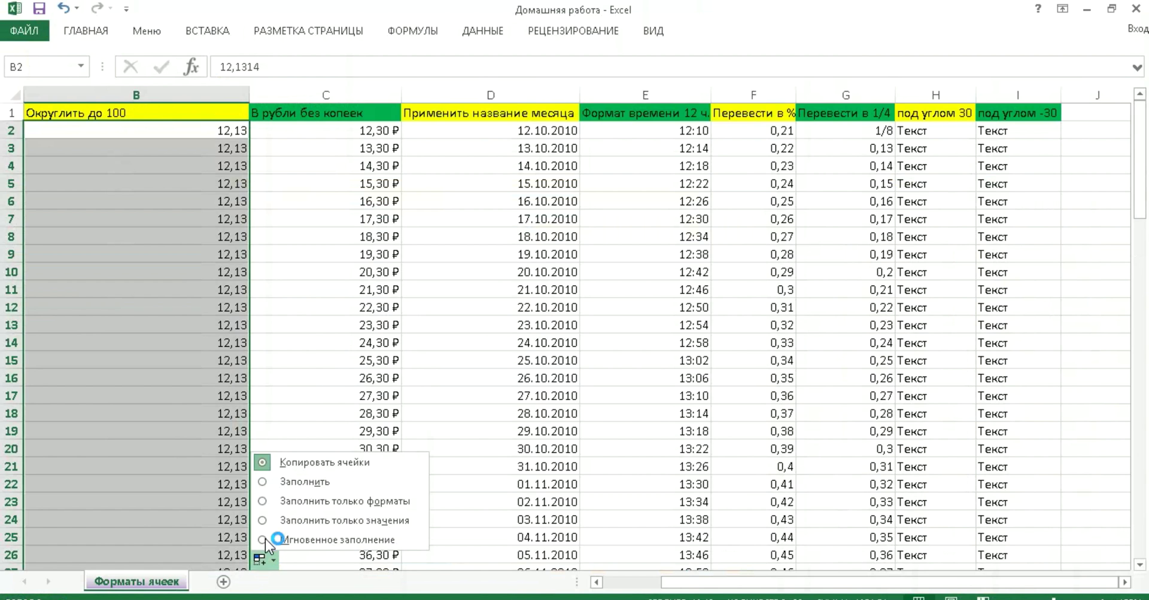
left_click(263, 482)
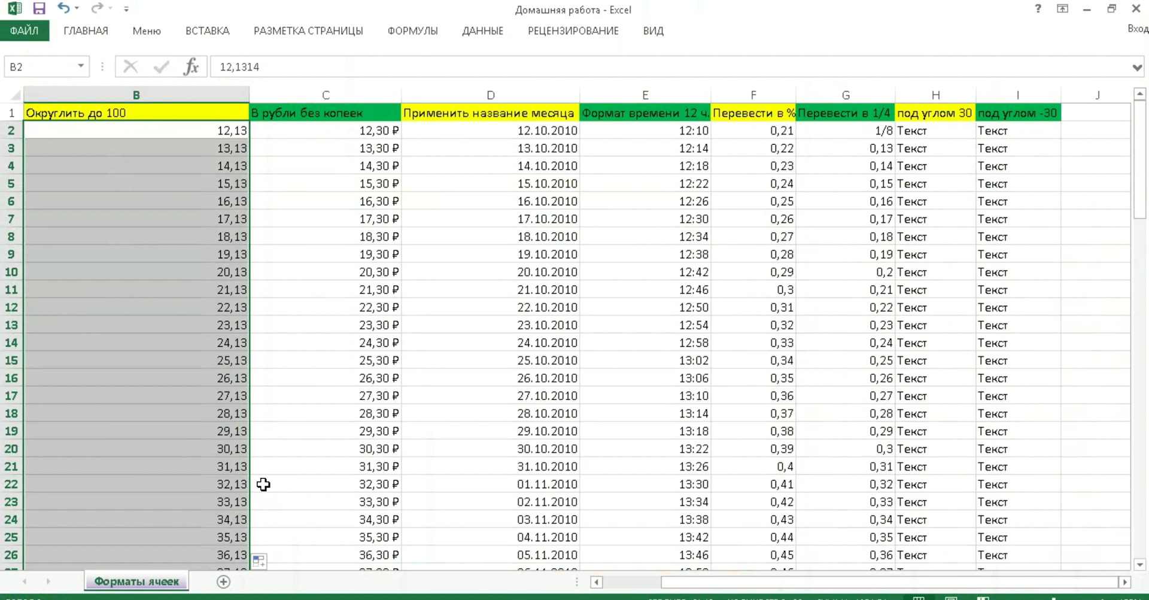
left_click(293, 398)
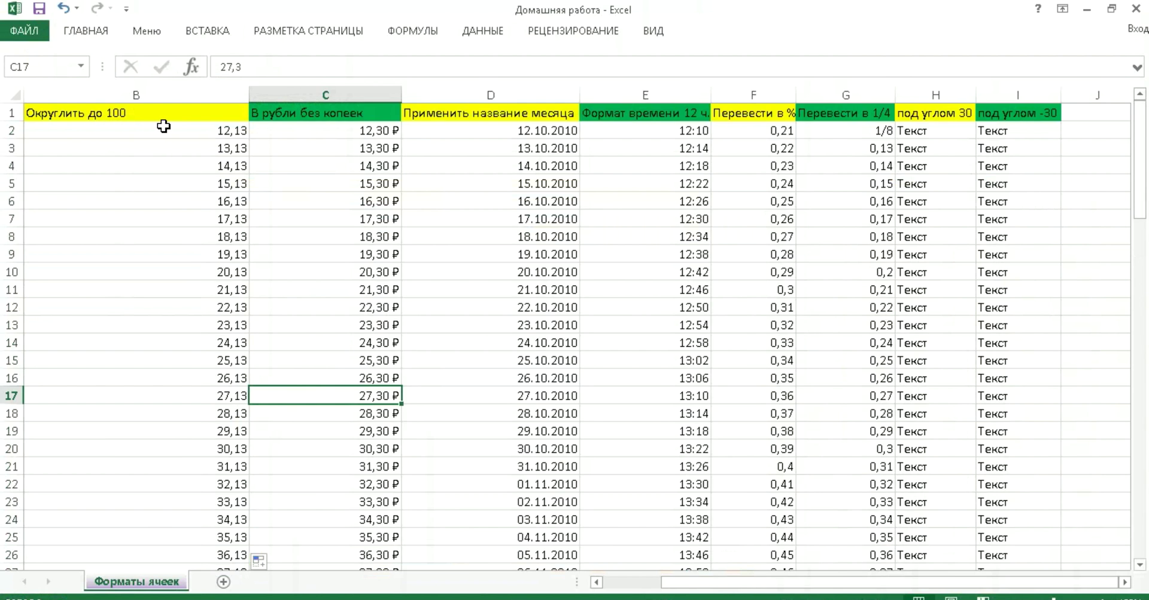
left_click(311, 126)
- Set C2's Денежный format to 0 decimal places so it shows 12 ₽
left_click(329, 129)
right_click(329, 133)
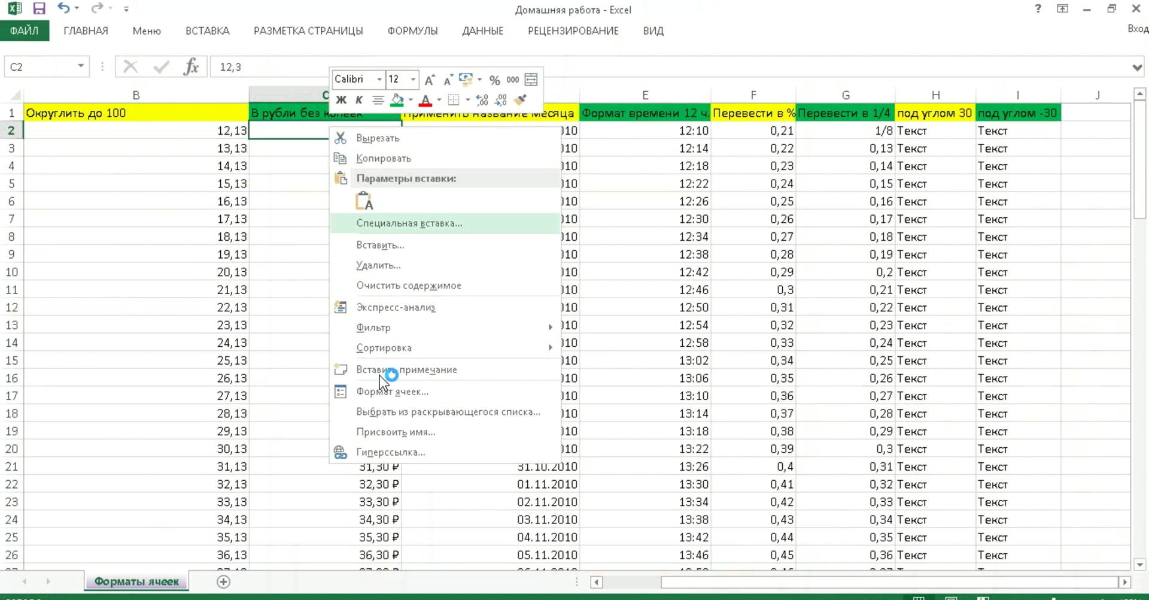
left_click(388, 395)
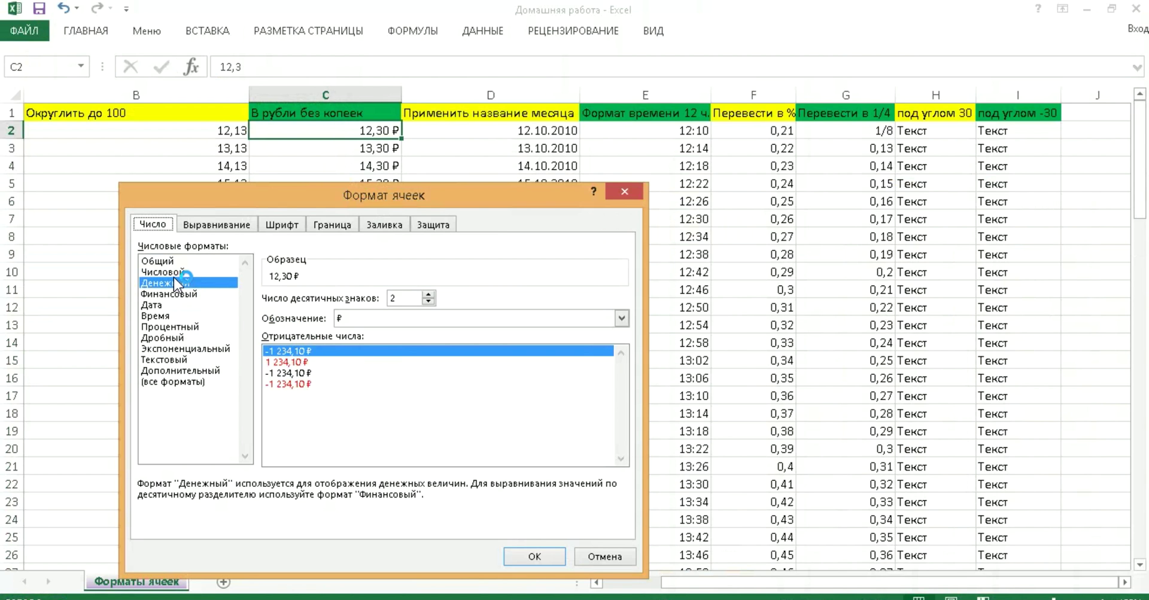
left_click_drag(167, 281, 197, 282)
left_click(428, 301)
left_click(428, 301)
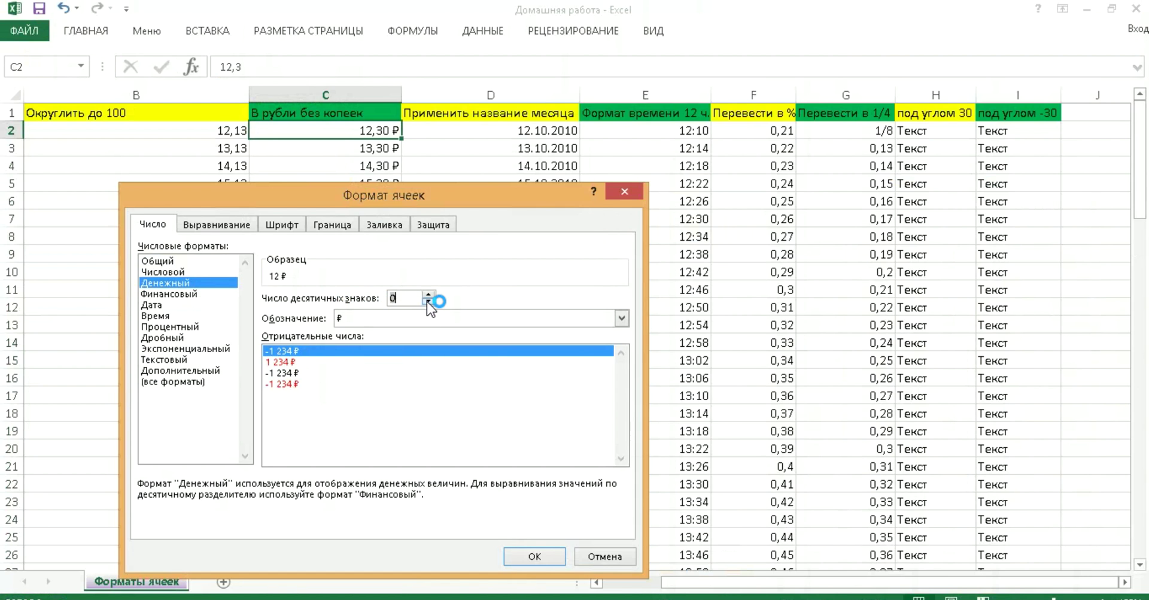
left_click(539, 558)
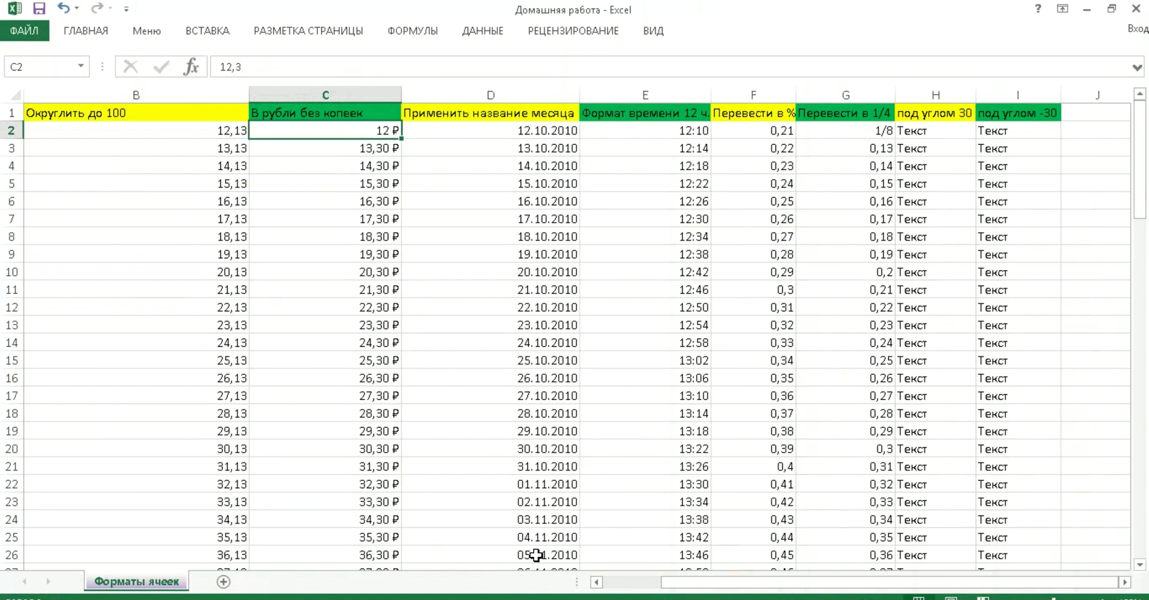
- Fill column C down to row 26 as a rouble series from 12 ₽ to 36 ₽
double_click(402, 139)
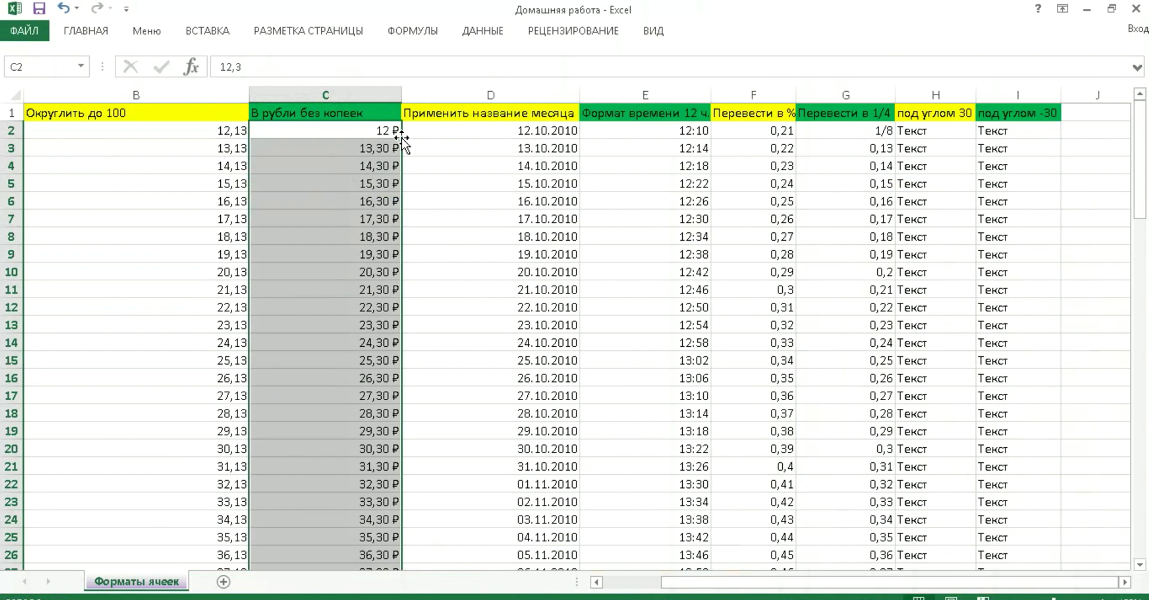
left_click(412, 561)
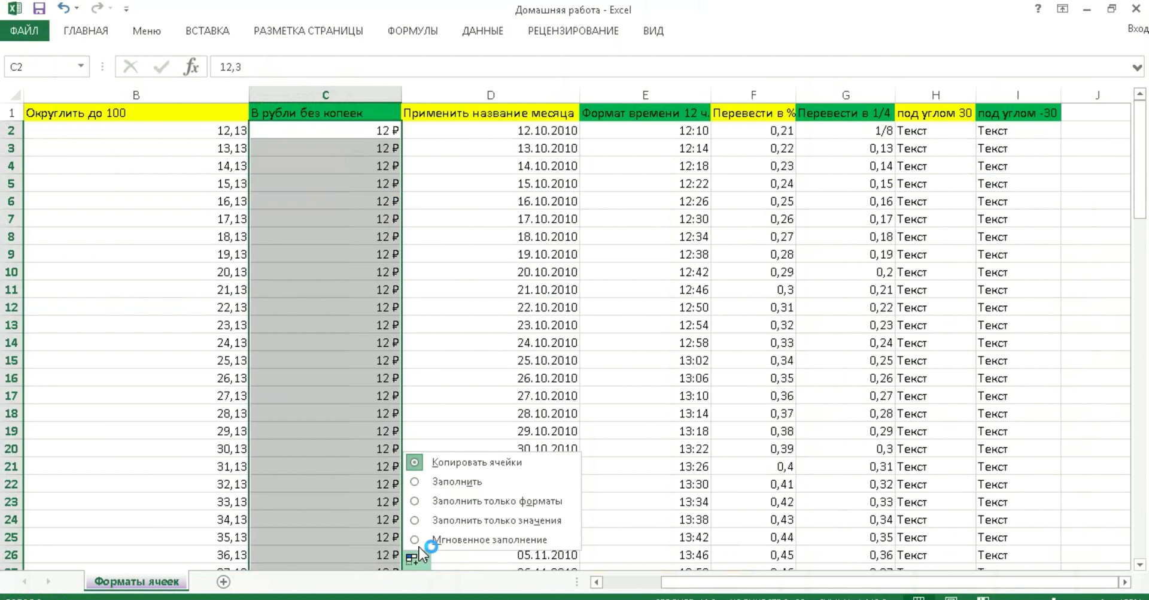
left_click(441, 479)
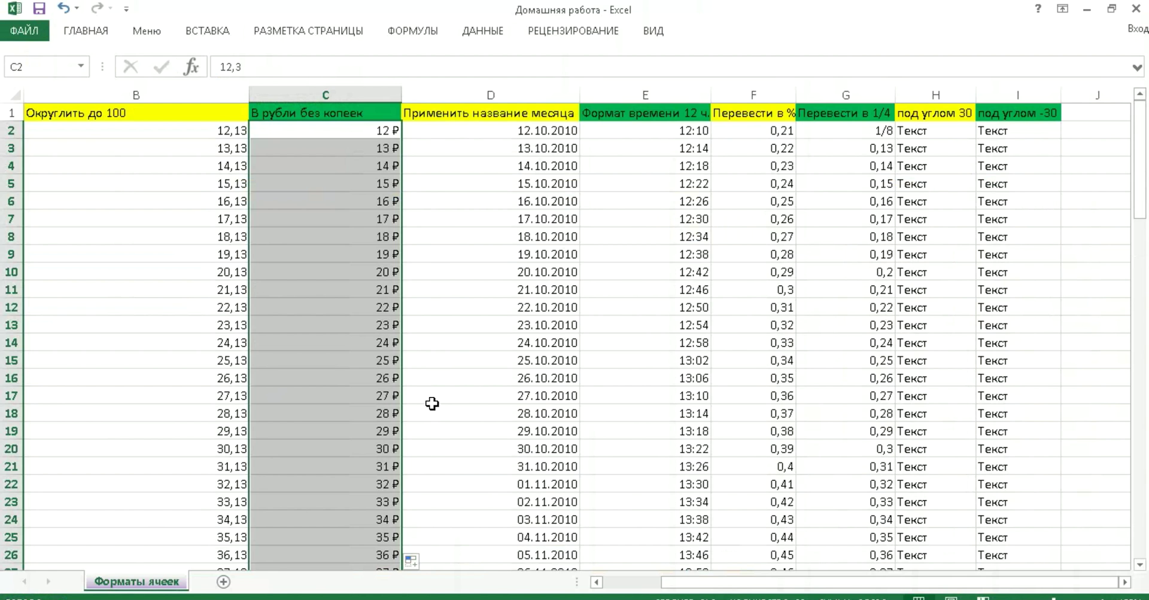
left_click(434, 391)
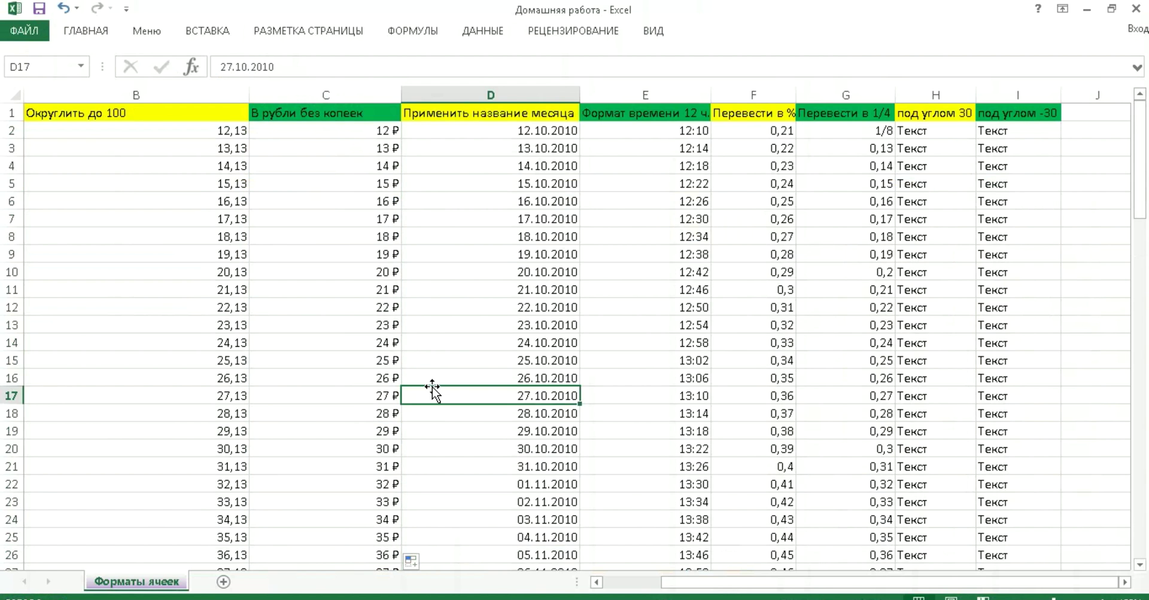
left_click(500, 128)
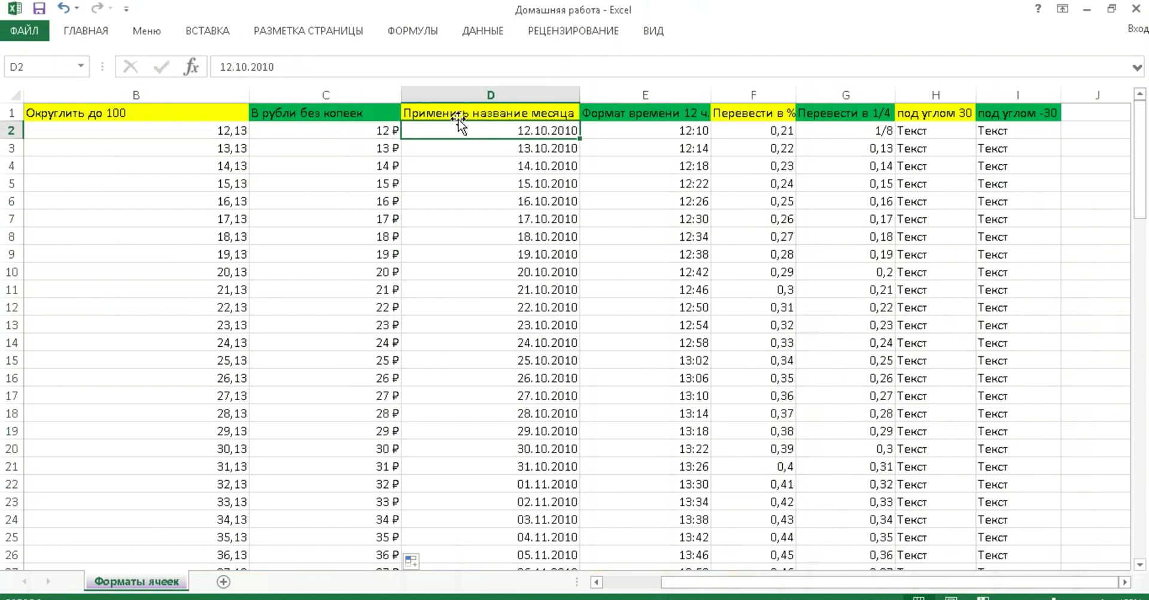
- Apply the '14 марта 2012 г.' date type to D2 and fill it down column D
right_click(487, 133)
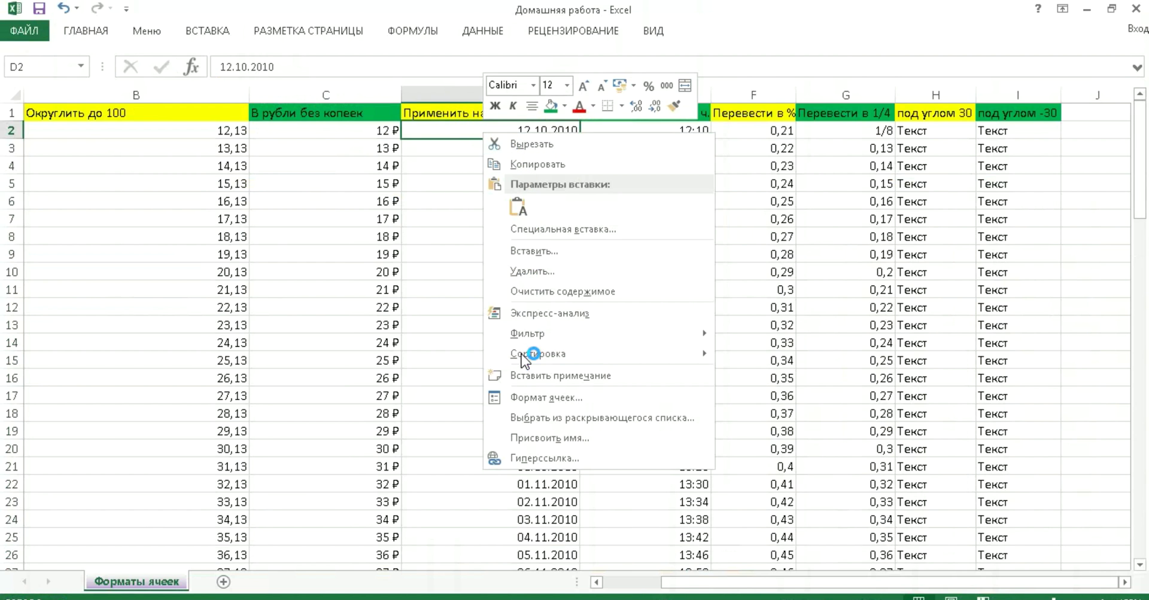
left_click(547, 398)
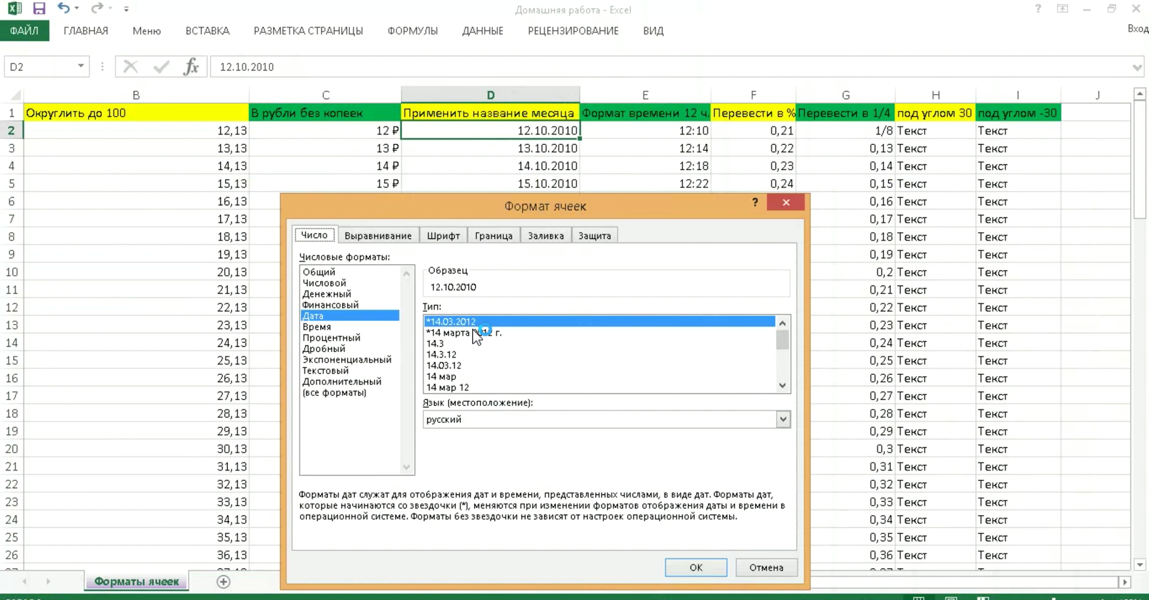
left_click(473, 332)
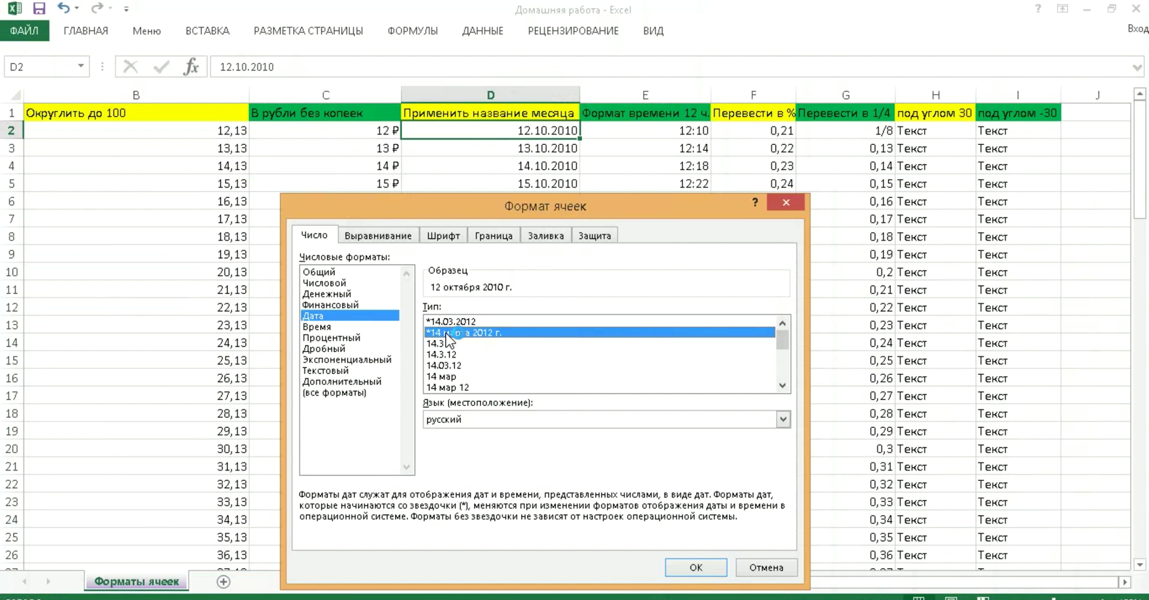
left_click(699, 568)
double_click(580, 139)
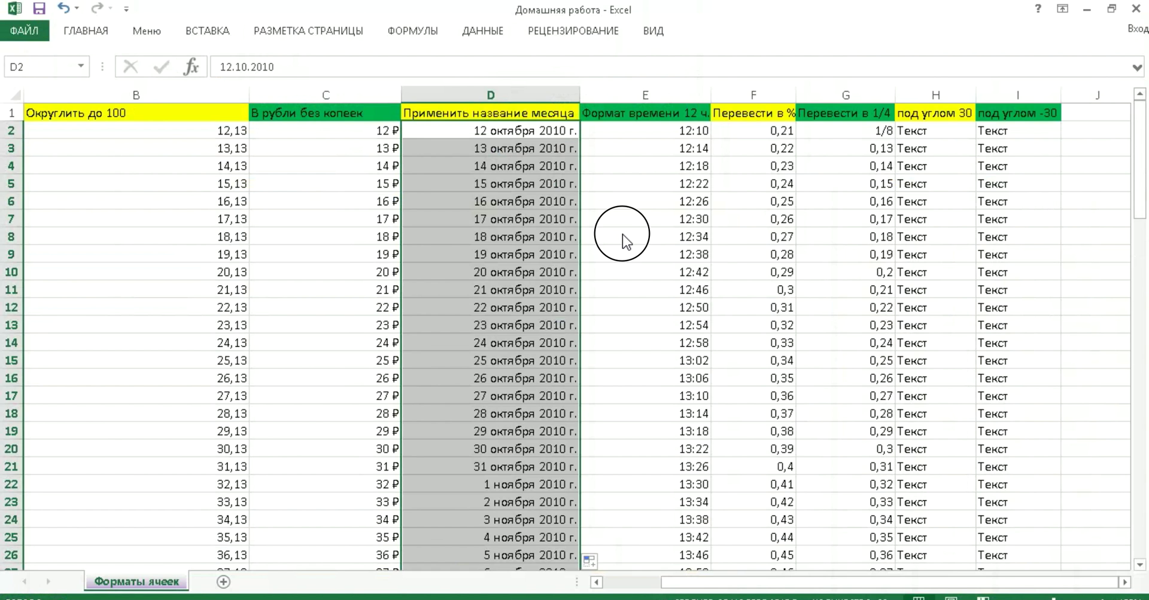
left_click(622, 234)
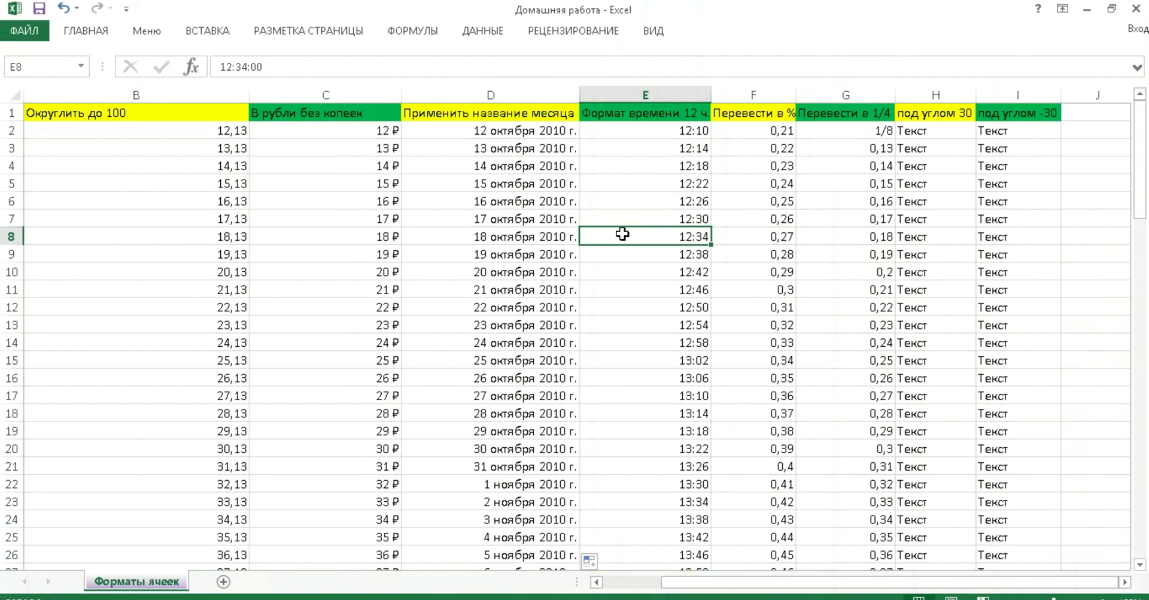
- Format E2 with the 12-hour '1:30 PM' time type and fill it down column E
left_click(673, 136)
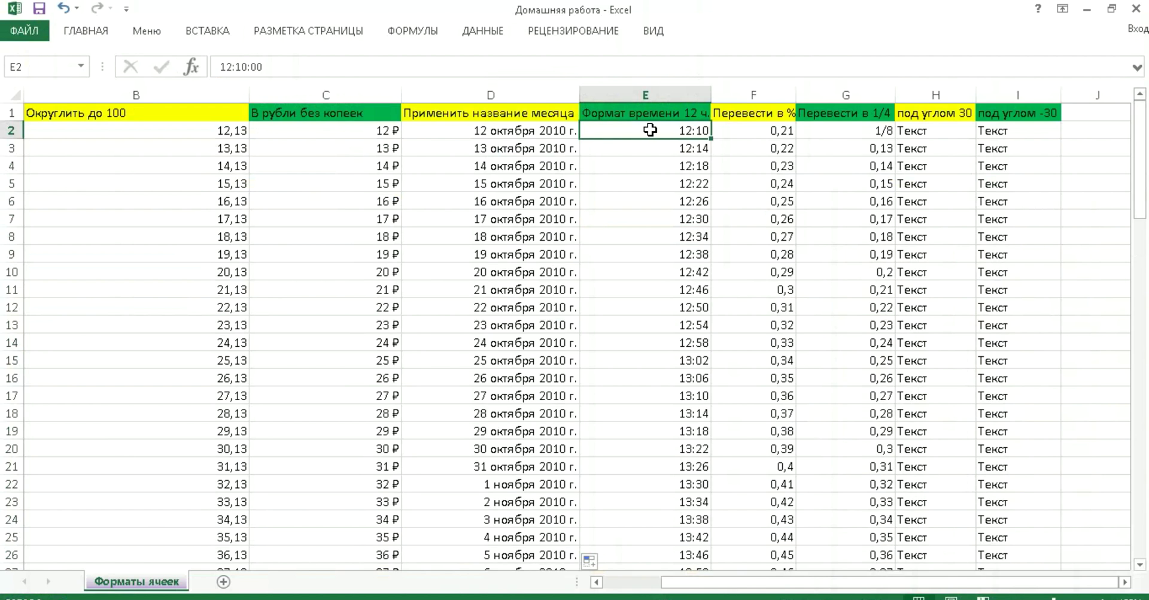
right_click(645, 130)
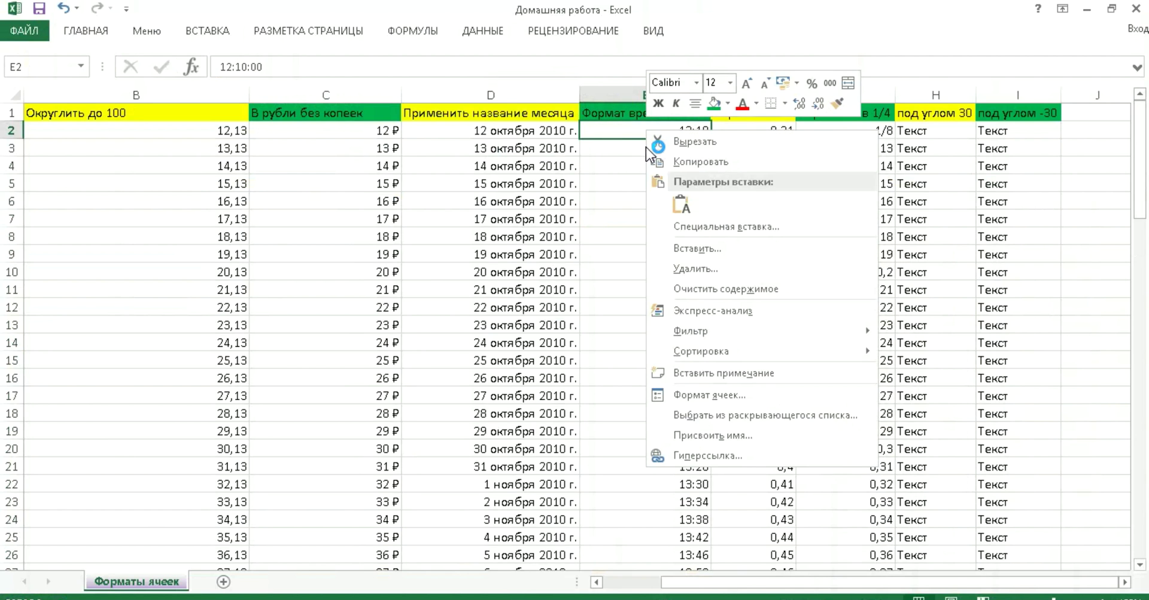
left_click(699, 394)
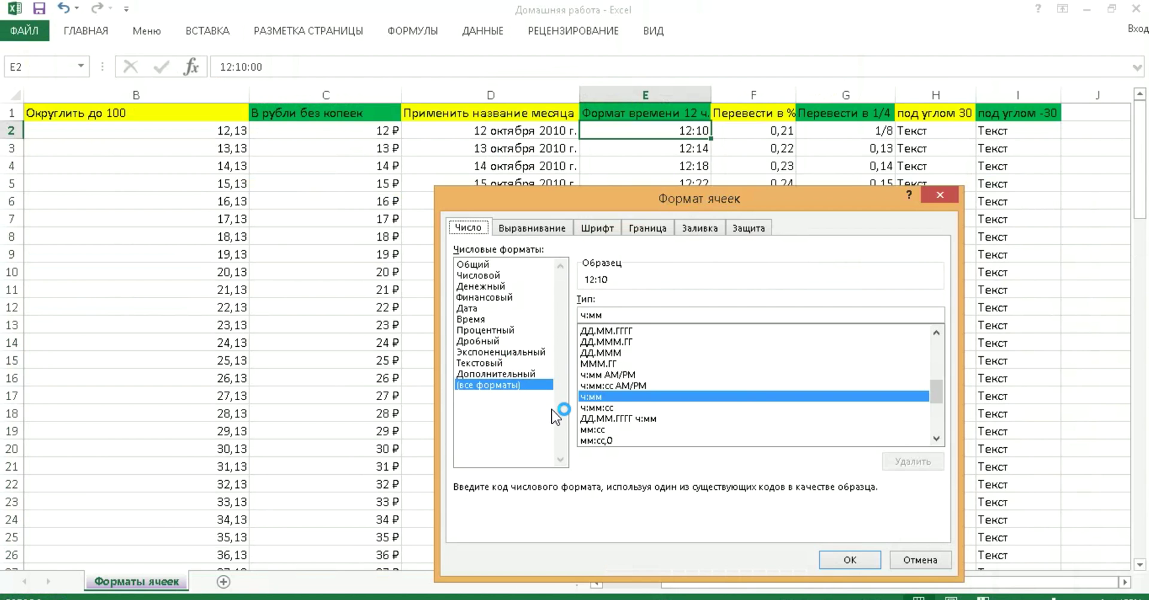
left_click(483, 319)
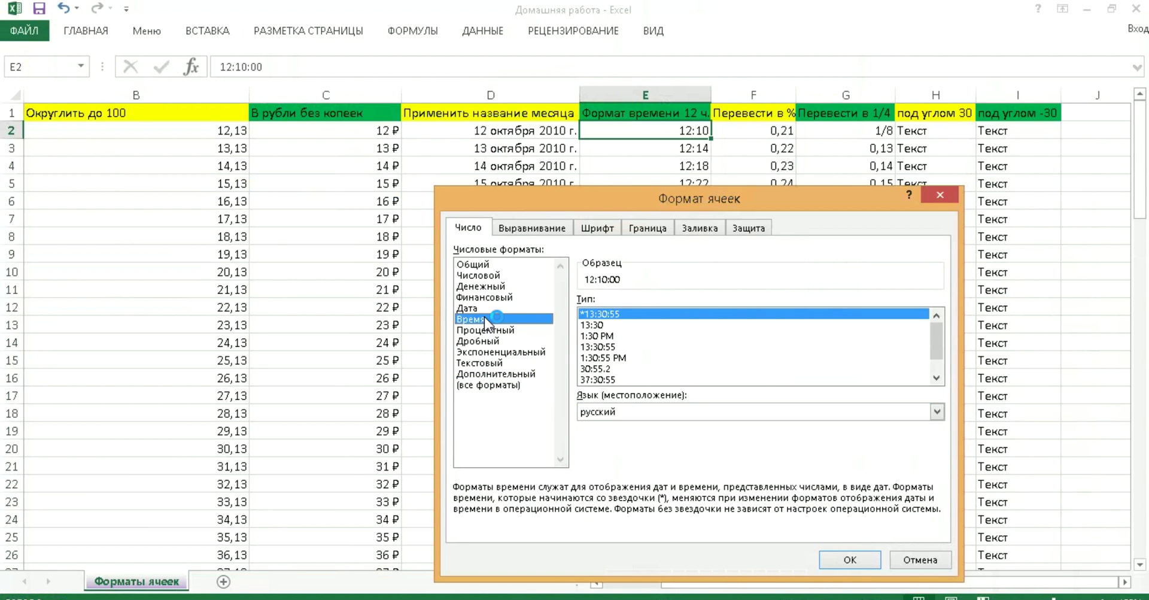
left_click(598, 335)
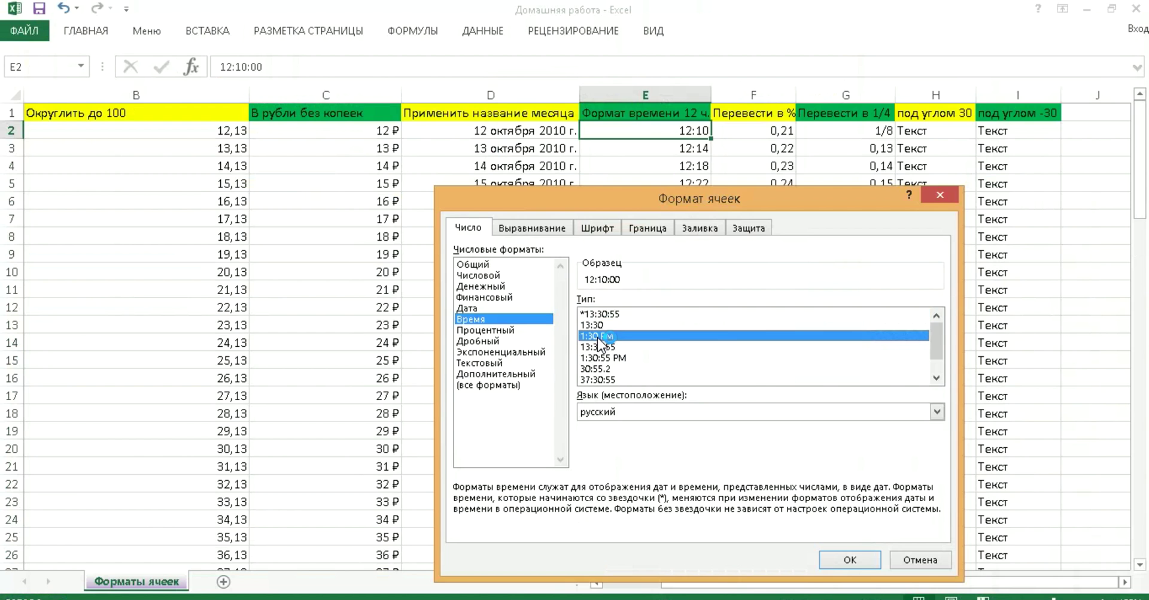
left_click(859, 557)
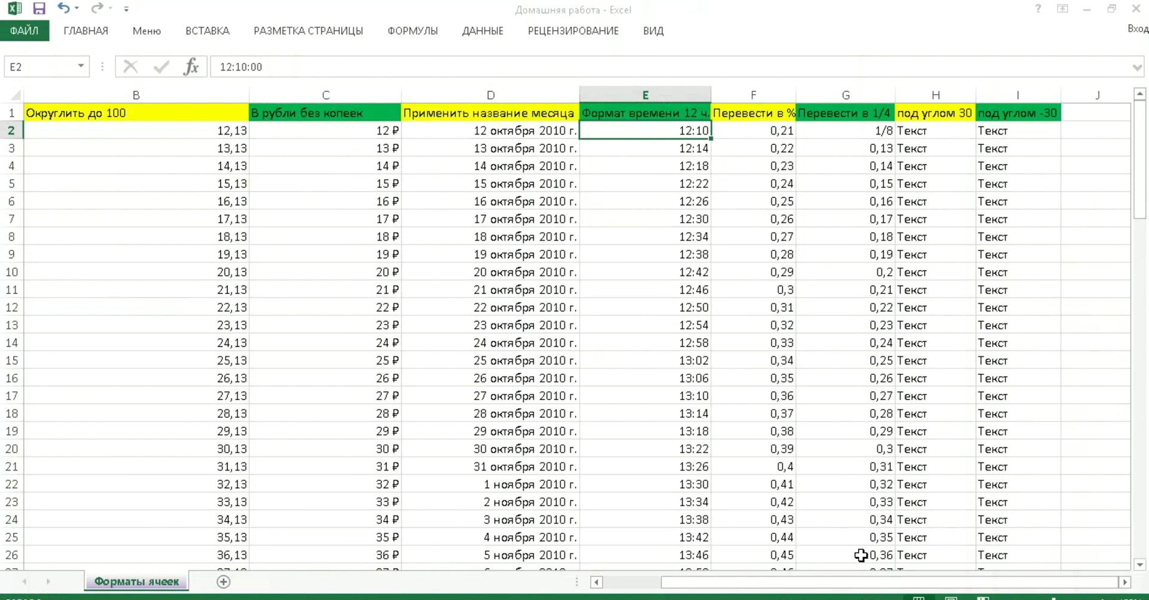
double_click(711, 137)
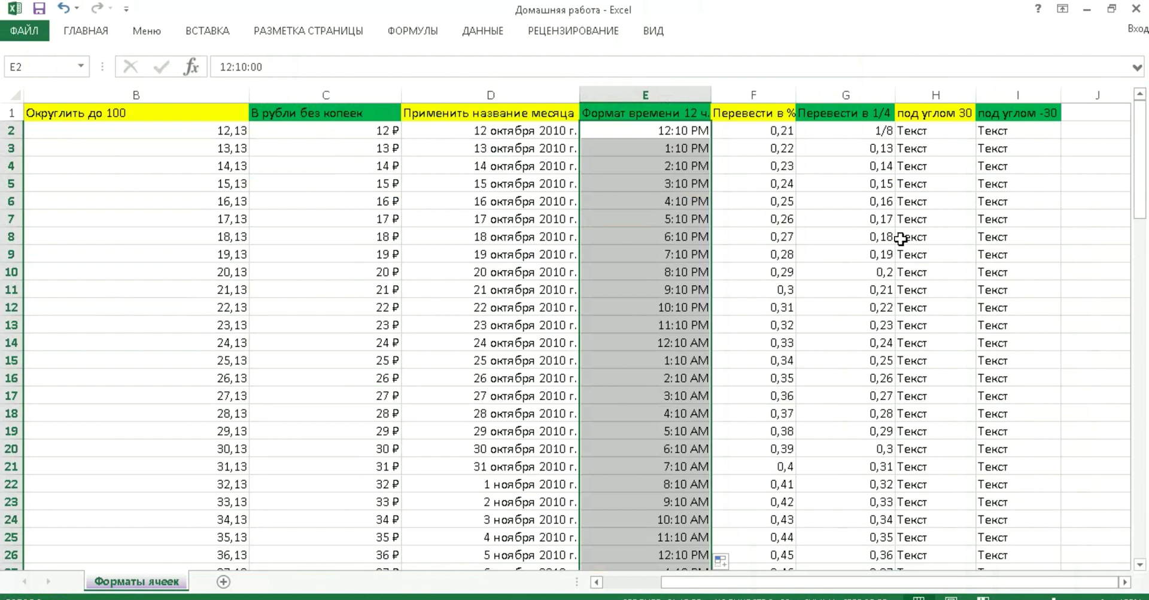
left_click(750, 126)
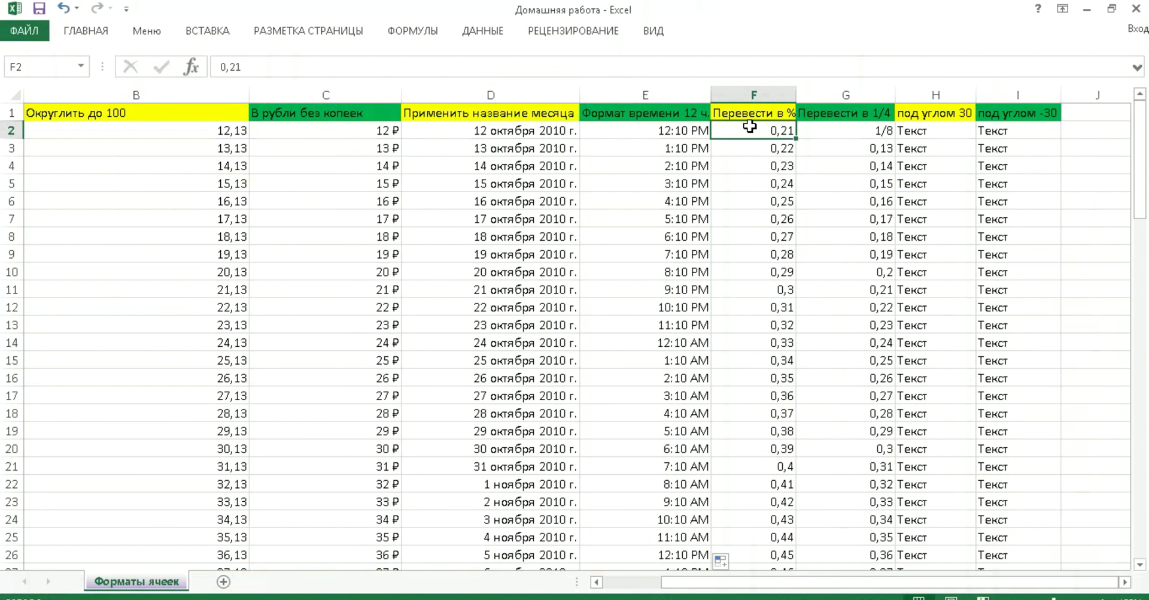
- Format F2 as Процентный so it shows 21,00%
right_click(754, 129)
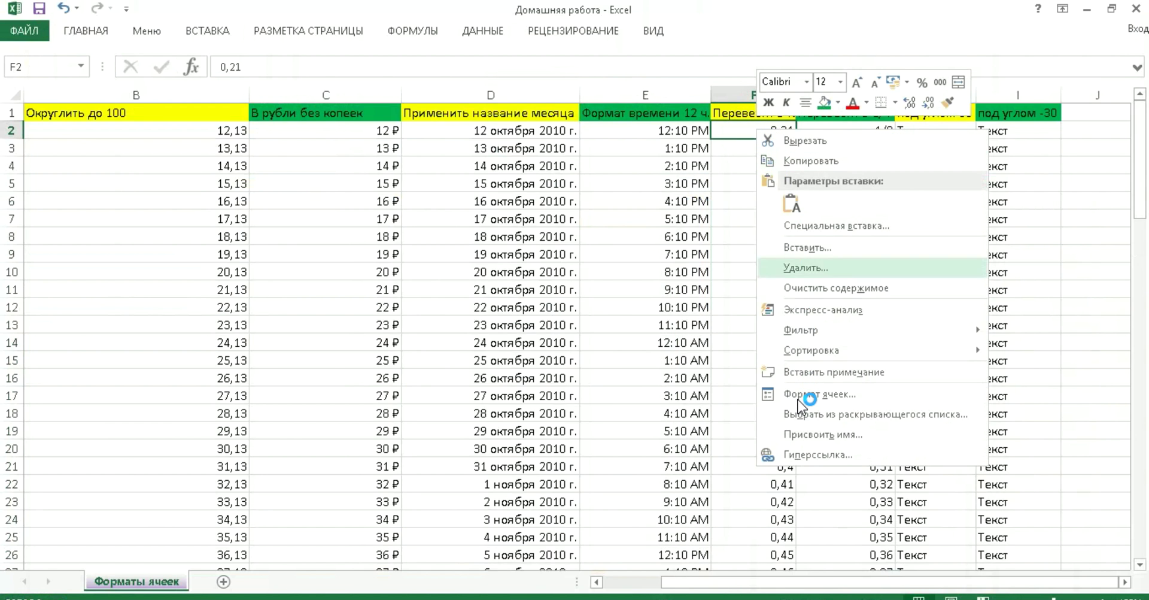
left_click(799, 399)
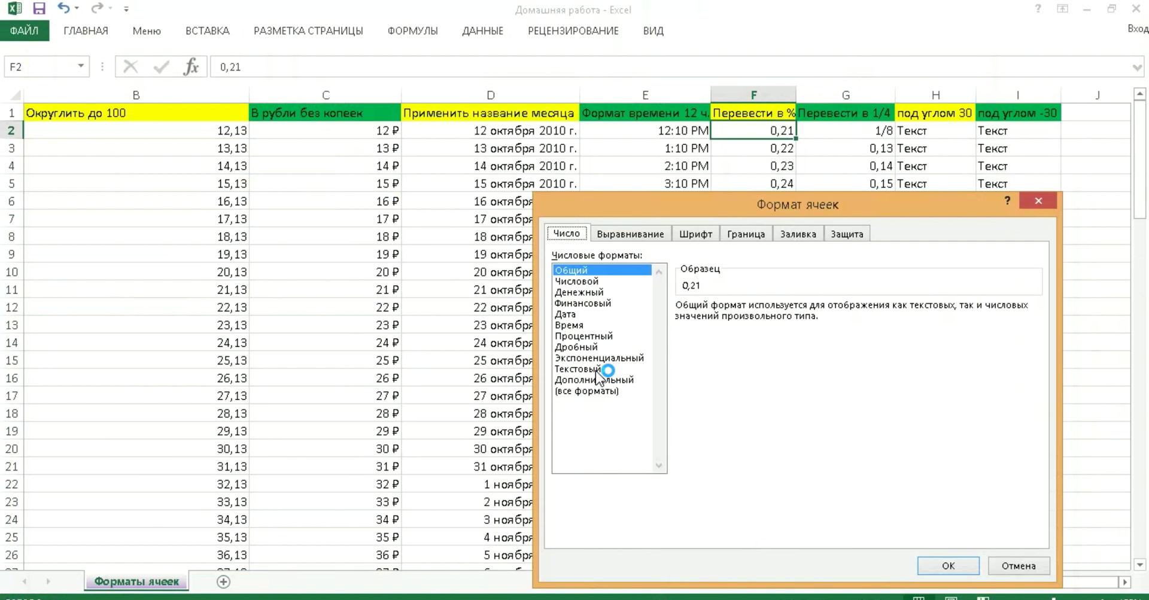
left_click(595, 335)
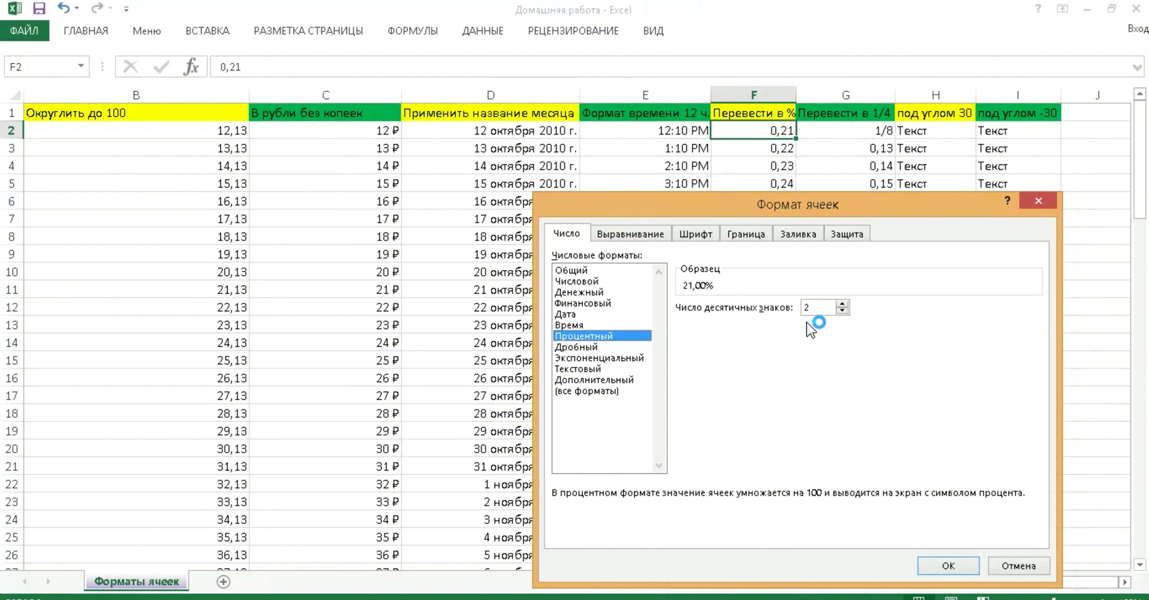
left_click(946, 567)
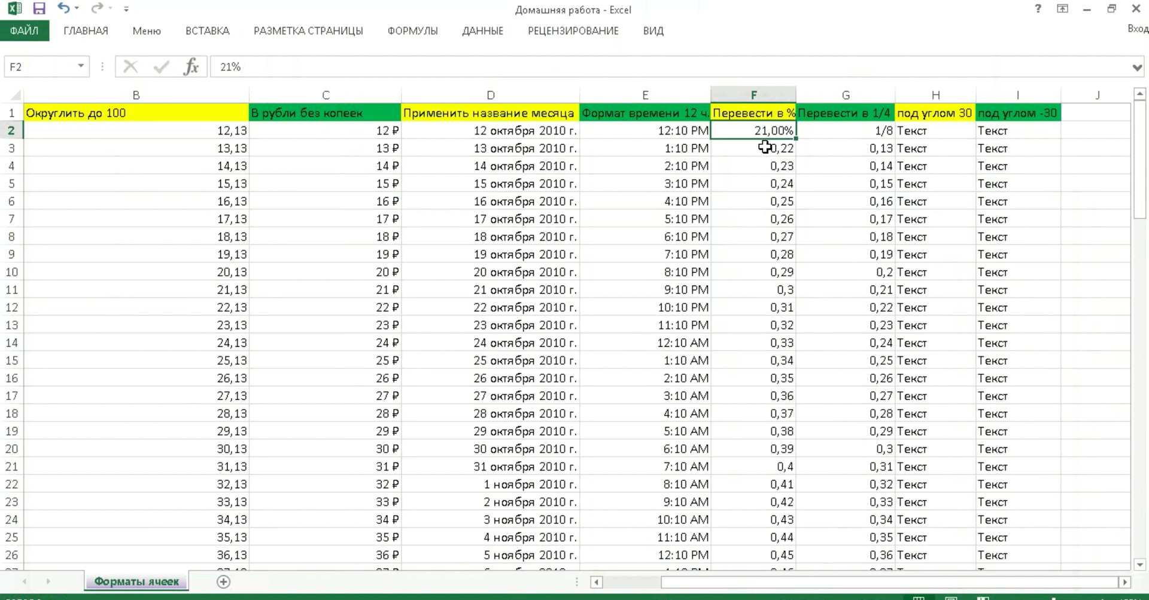
- Copy only the percentage format down column F, keeping each row's value
double_click(796, 138)
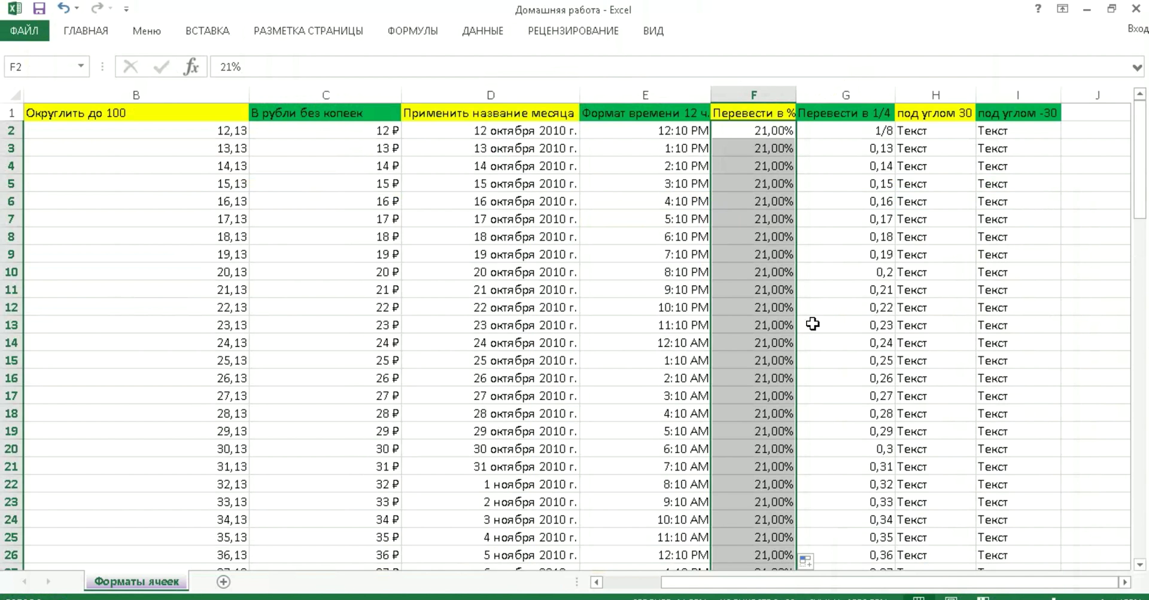
left_click(811, 561)
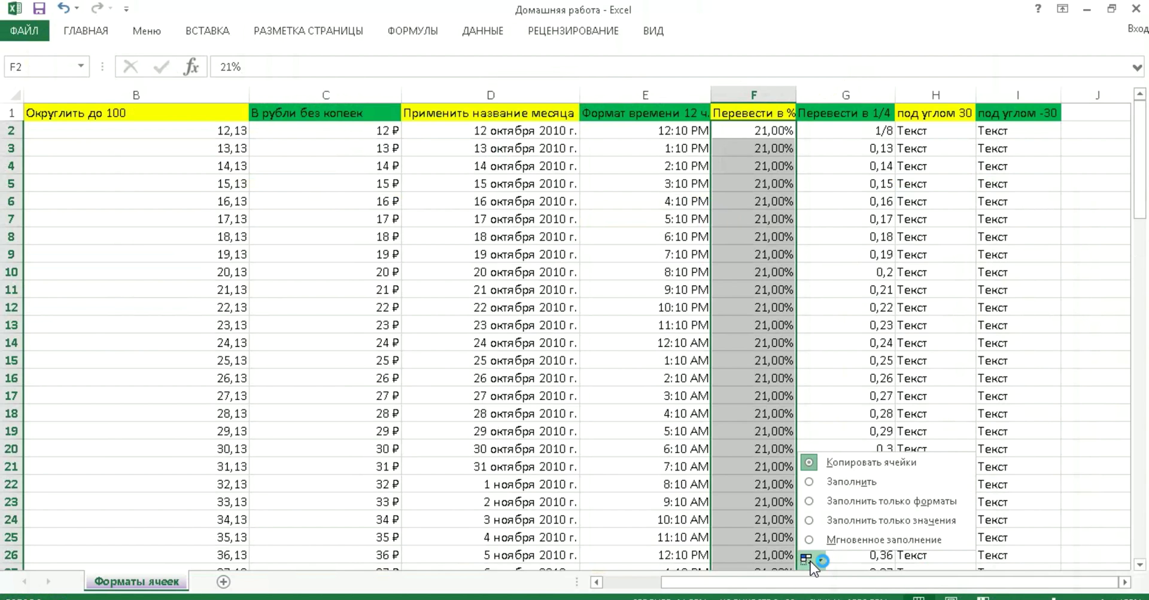
left_click(807, 500)
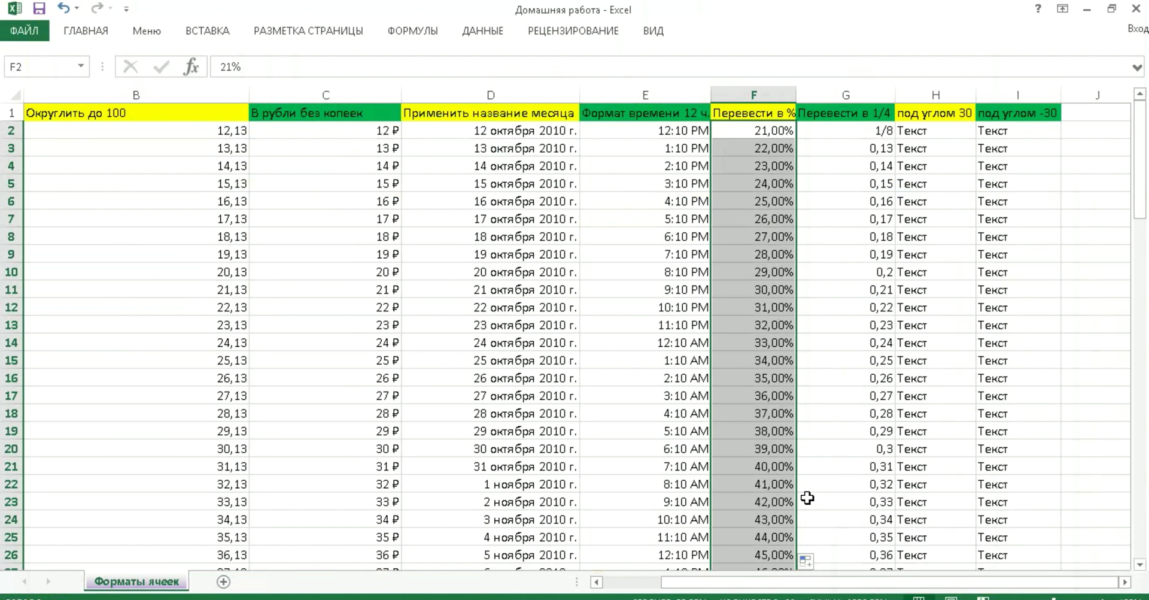
left_click(817, 470)
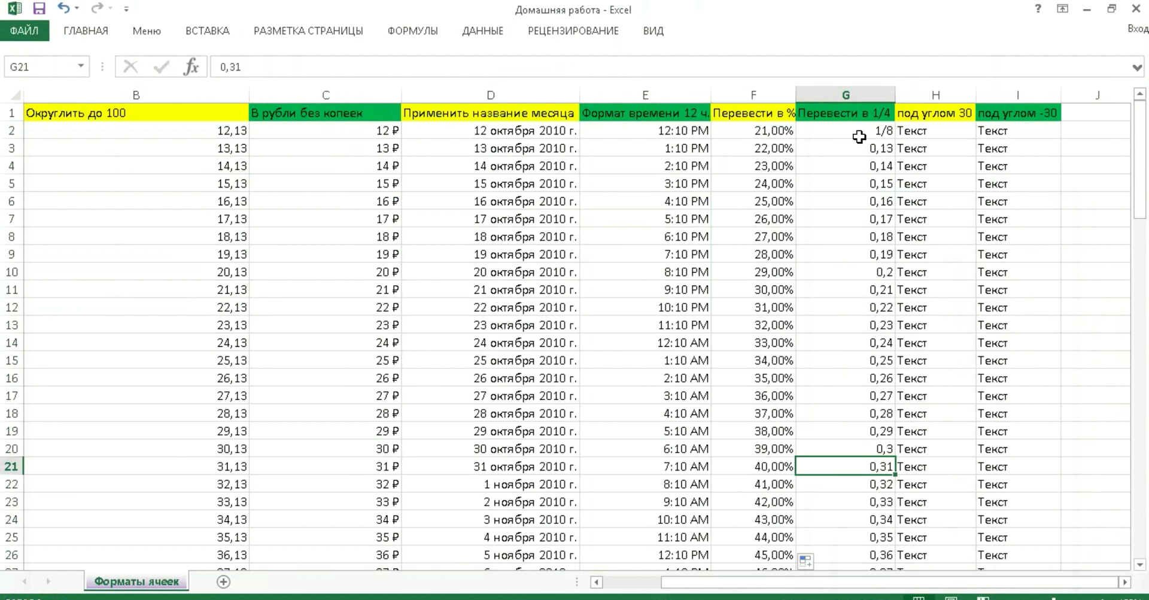
- Open the Формат ячеек dialog for cell G3 in the fraction column
left_click(878, 147)
right_click(879, 148)
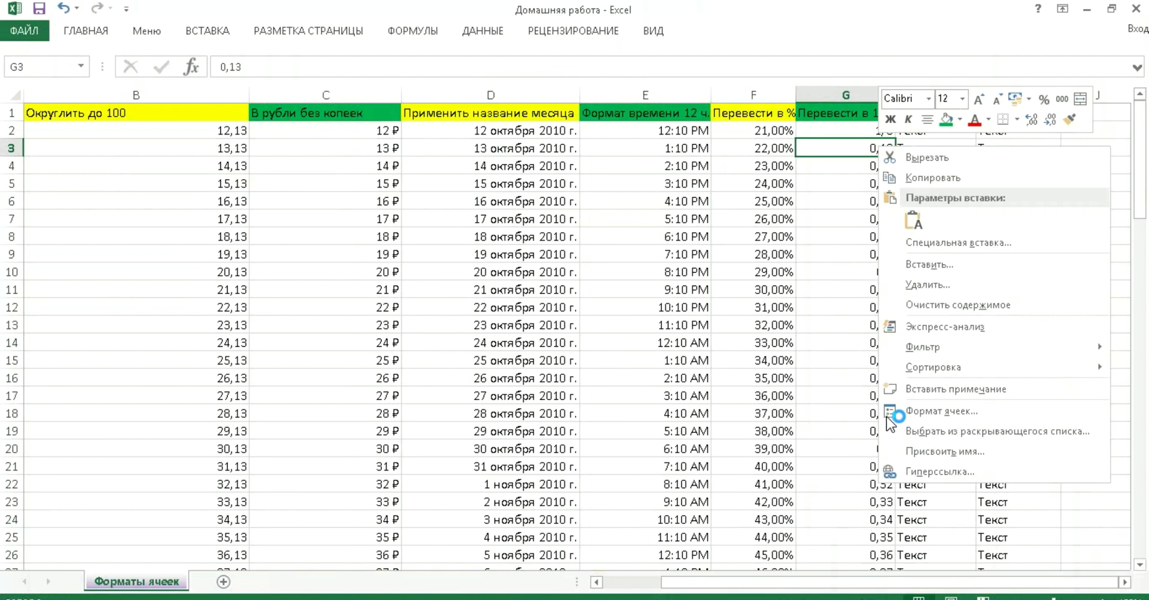
left_click(926, 409)
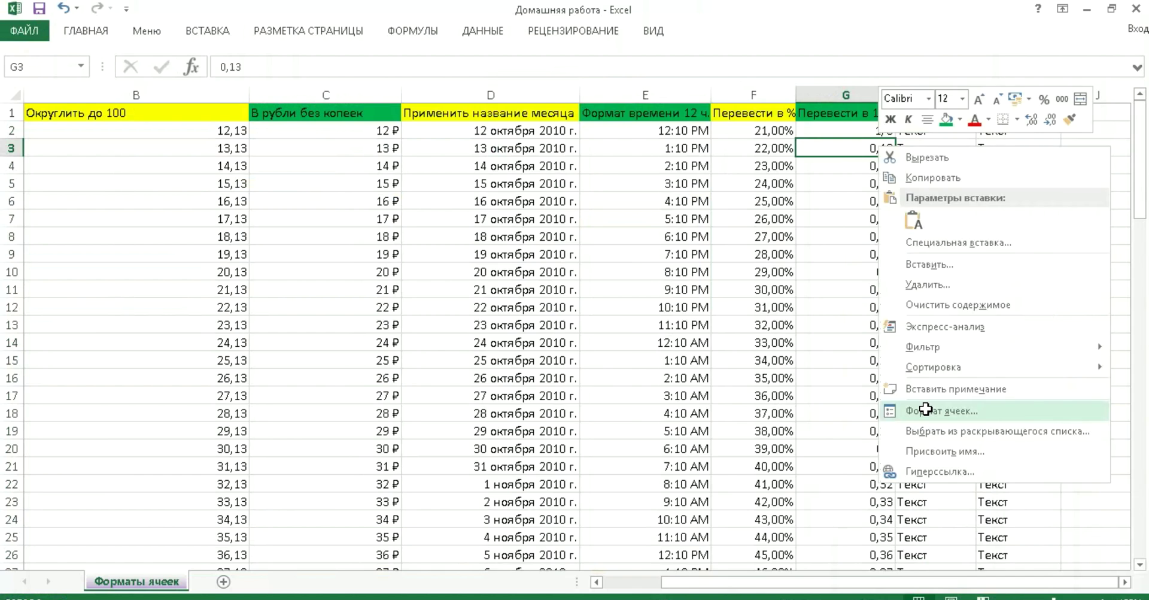
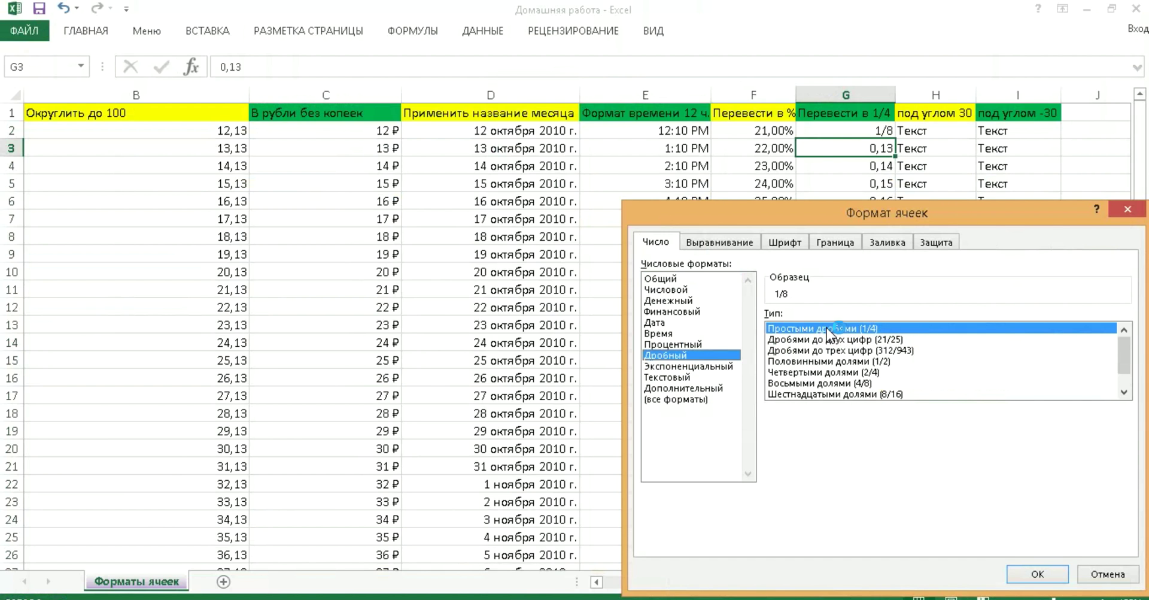
- Give G3 the 'Up to one digit (1/4)' fraction format and fill only that formatting down column G
left_click(1040, 574)
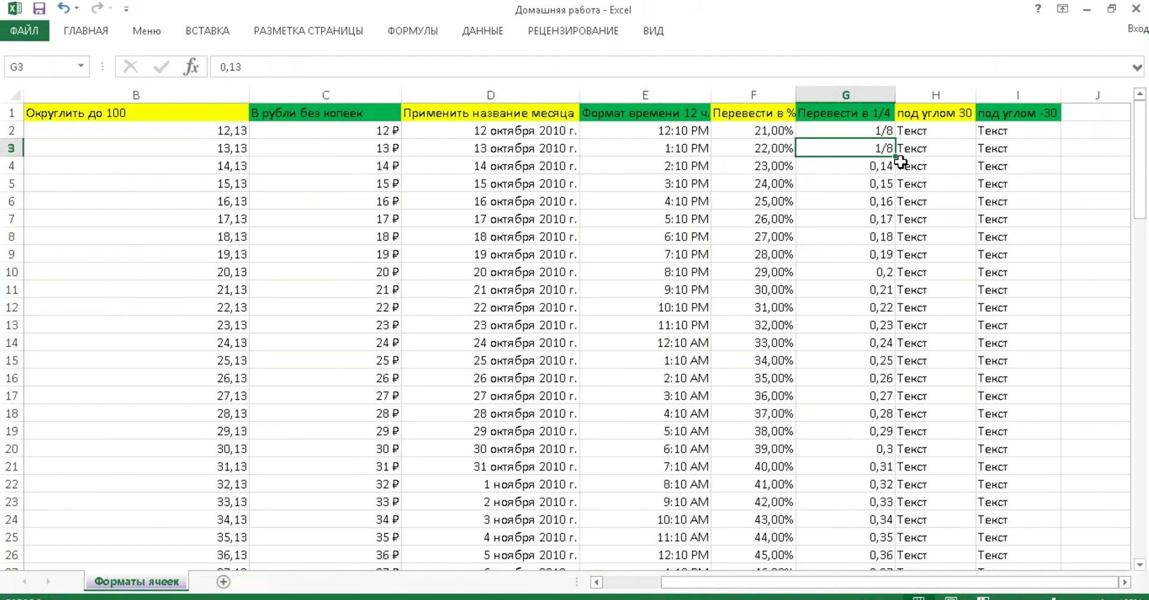
left_click(893, 153)
double_click(894, 155)
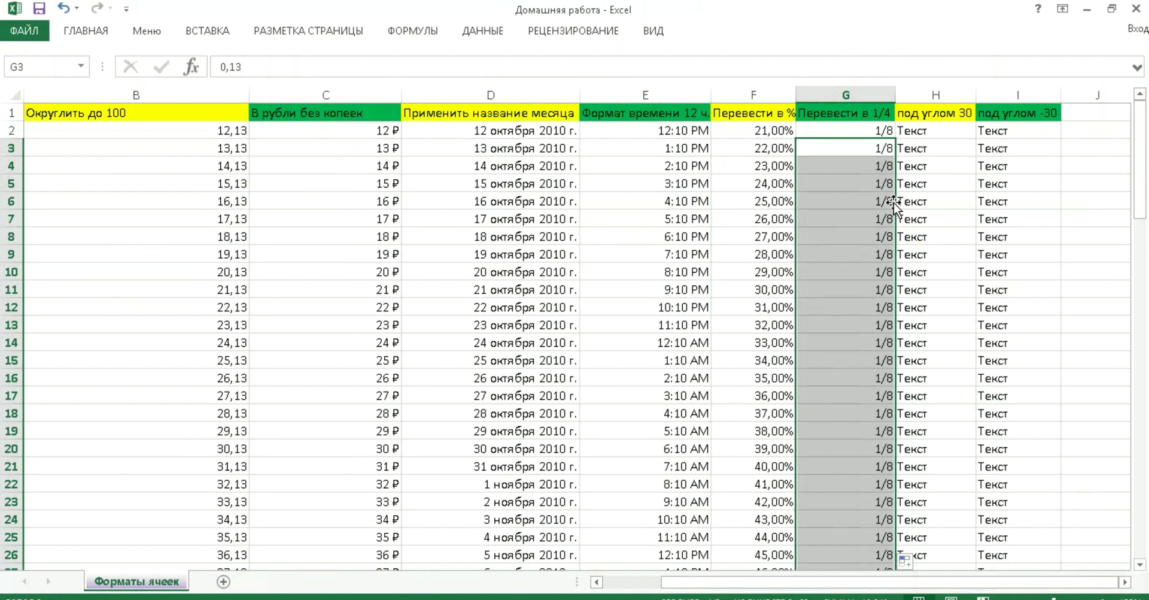
left_click(909, 560)
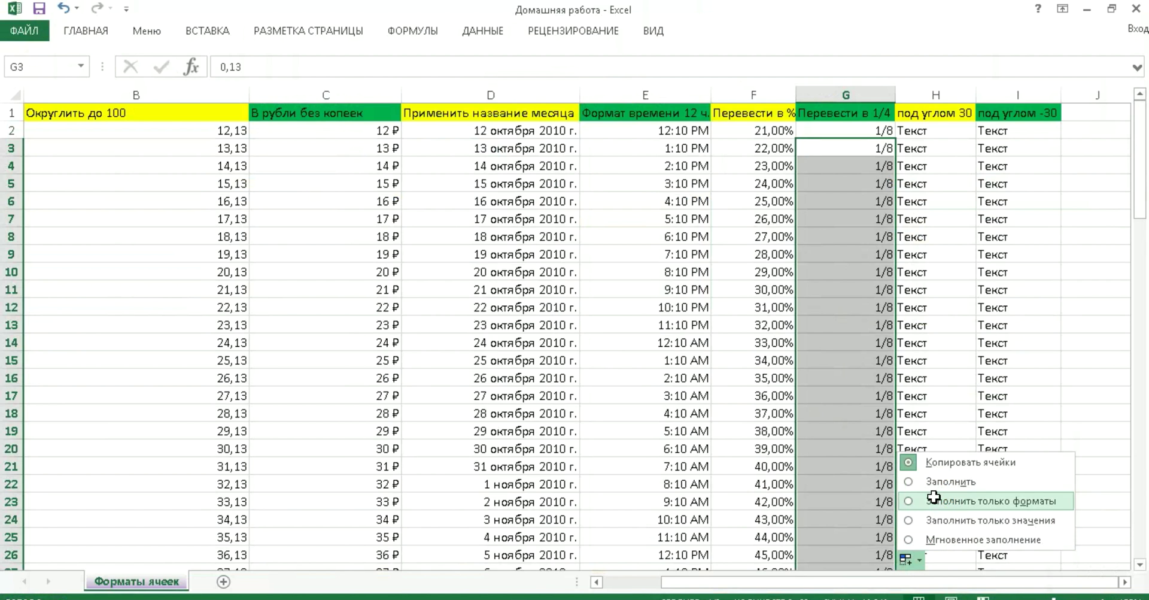
left_click(933, 502)
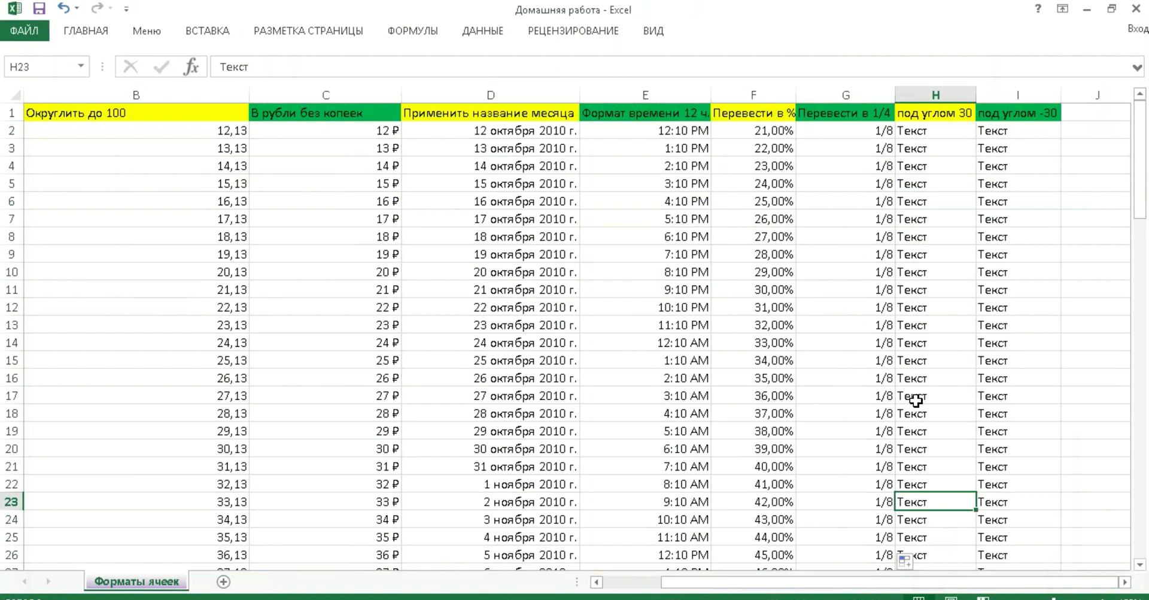
- Rotate the text in cell H2 to a 30-degree orientation
left_click(928, 131)
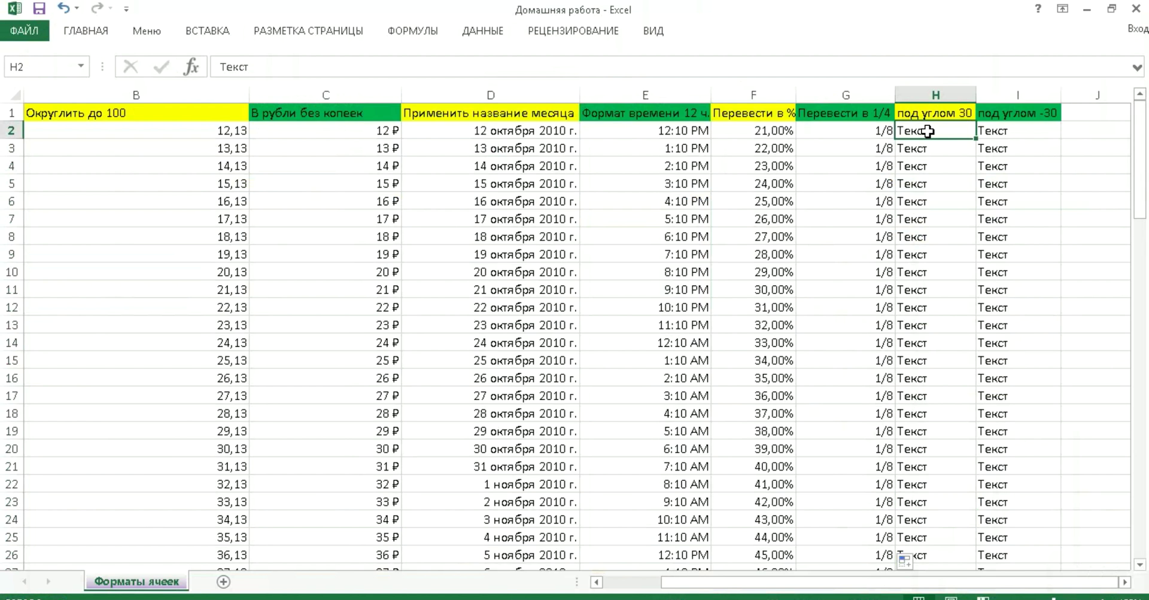
right_click(928, 131)
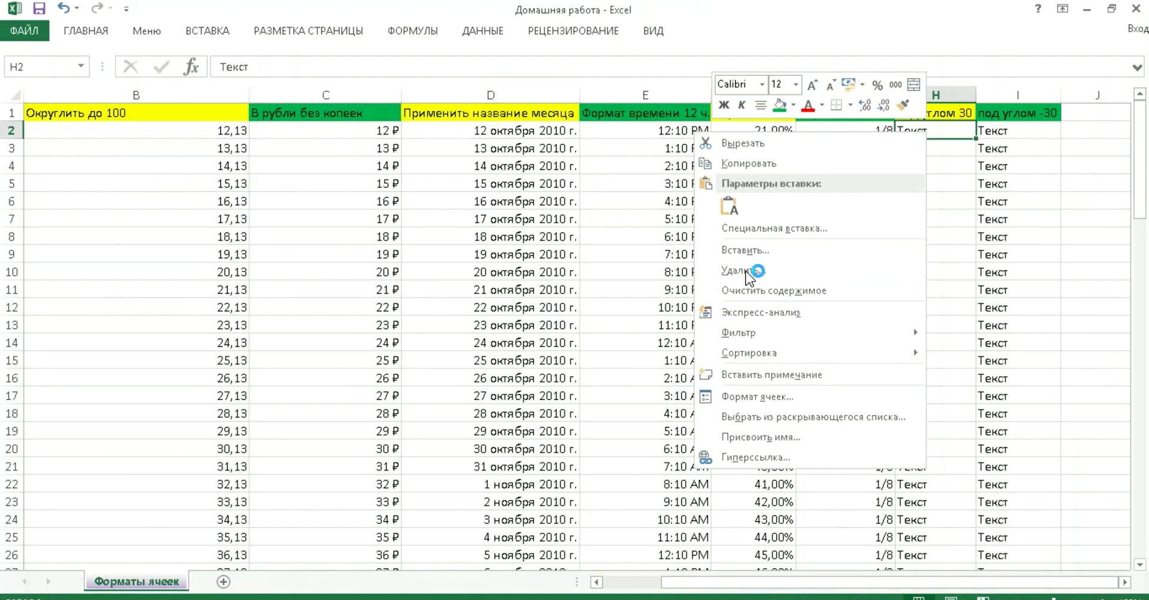
left_click(749, 396)
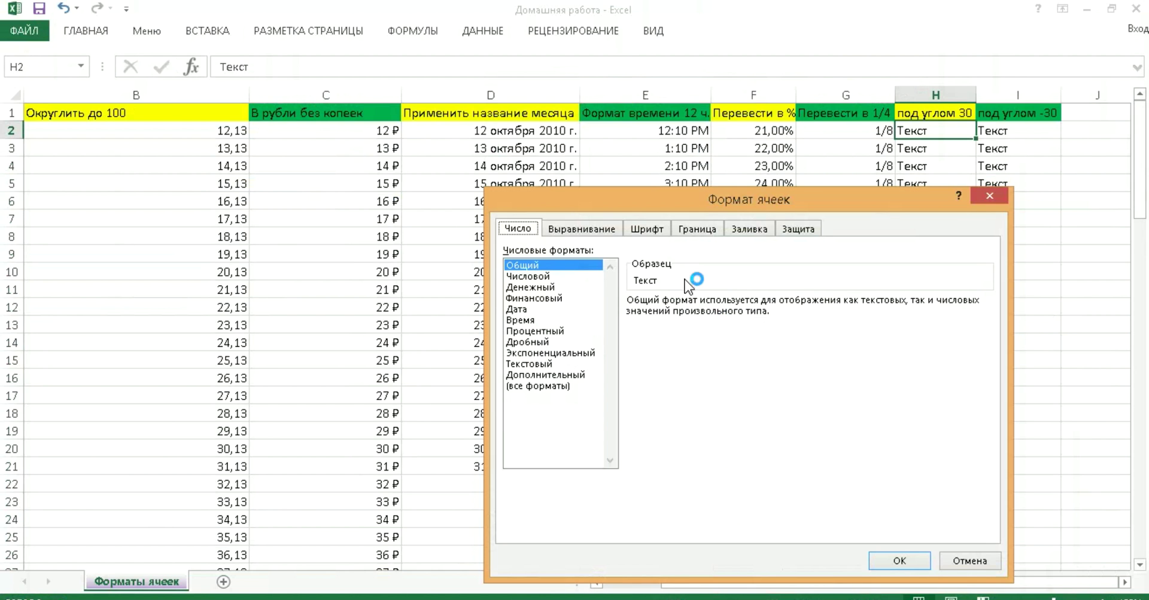
left_click(588, 227)
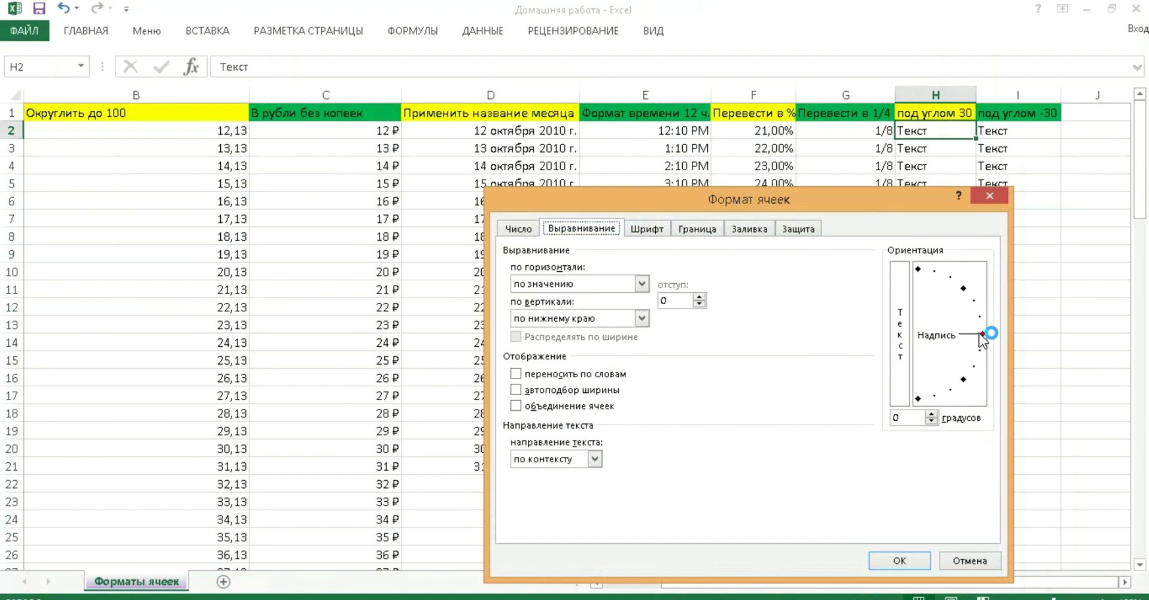
mouse_move(982, 334)
left_mouse_down()
mouse_move(960, 283)
mouse_move(986, 335)
left_mouse_up()
type("30")
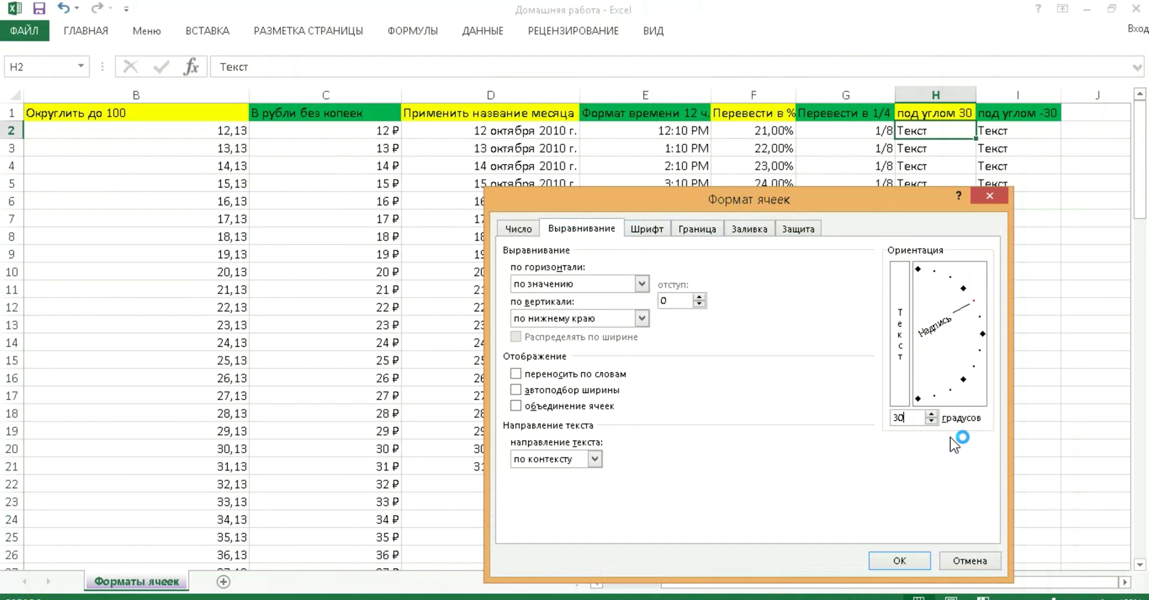
left_click(894, 562)
- Copy H2's 30° rotation down the rest of column H
left_click(1039, 216)
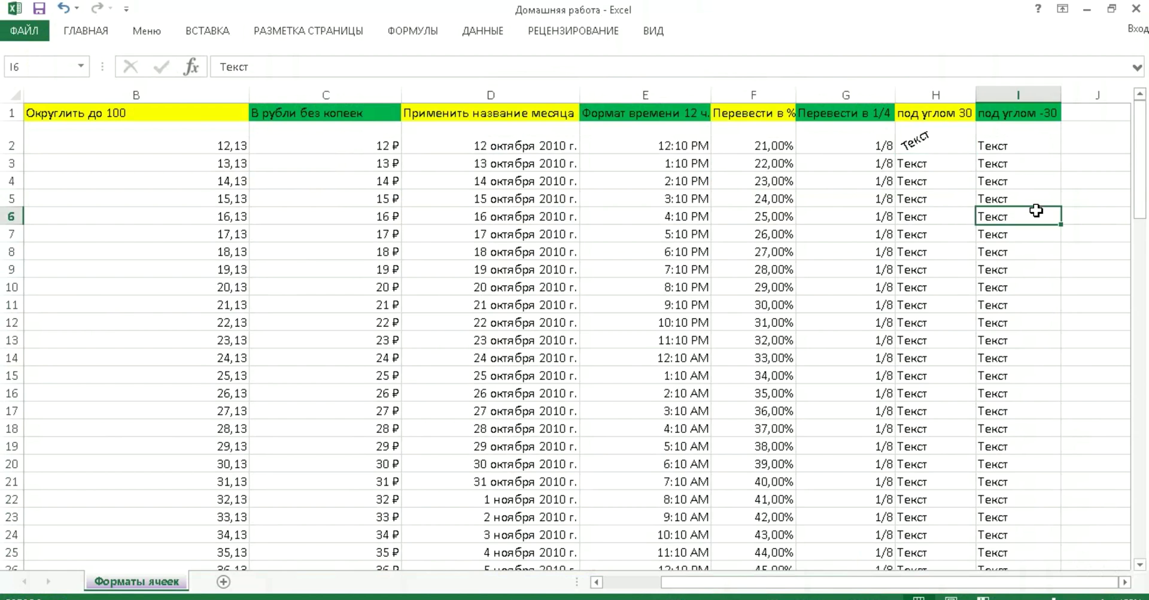
left_click(965, 143)
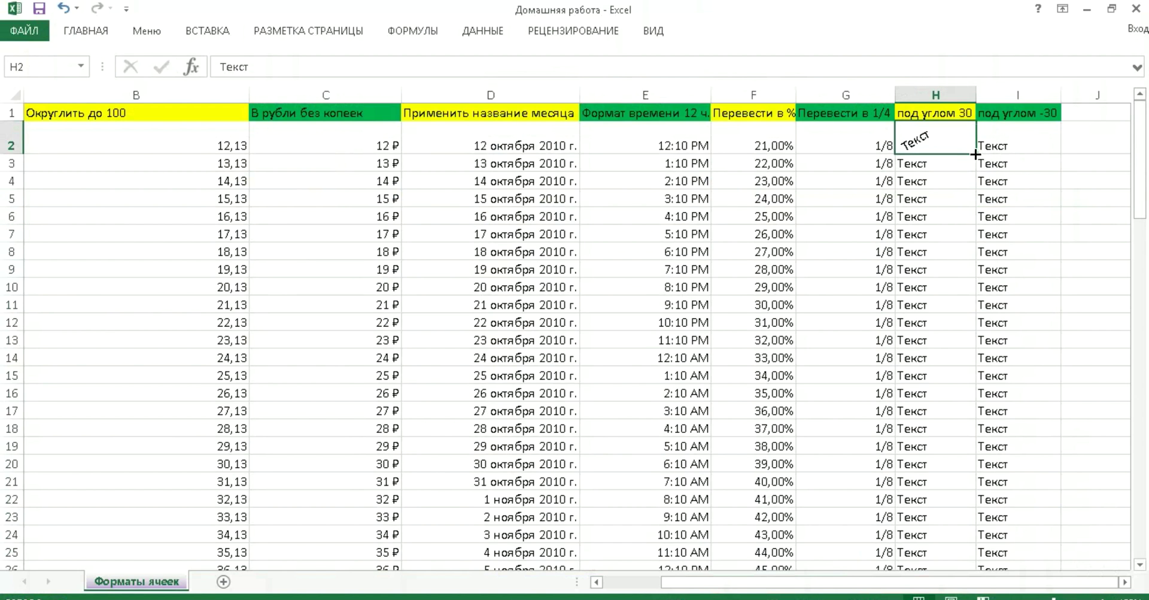
double_click(976, 155)
left_click(1075, 232)
left_click(1019, 144)
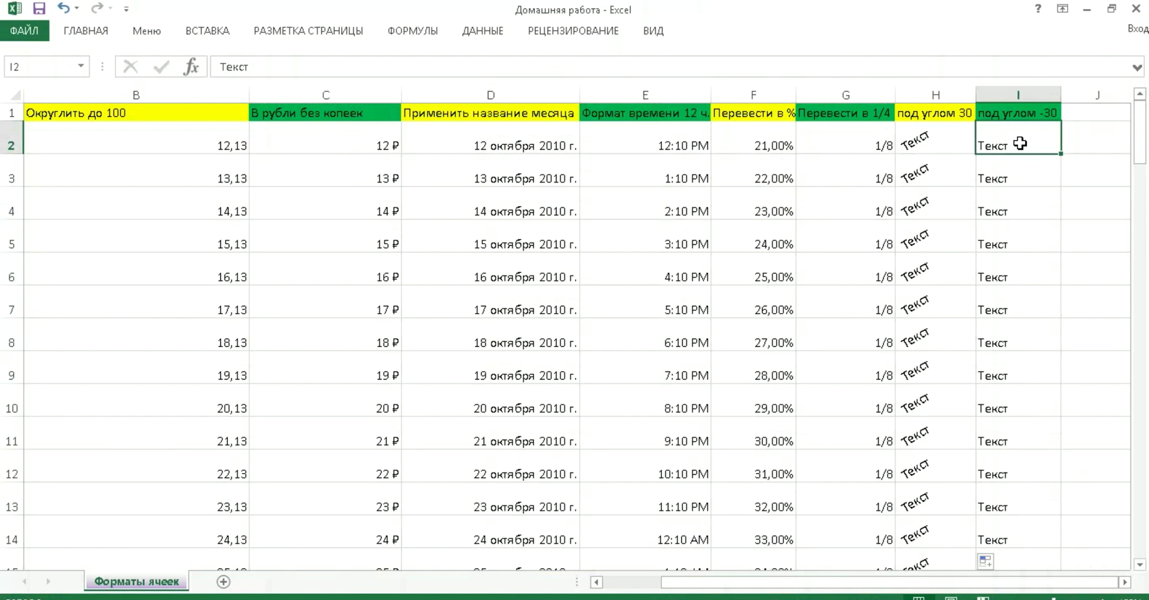
- Set I2's text orientation to −30 degrees in the Alignment settings
right_click(1020, 144)
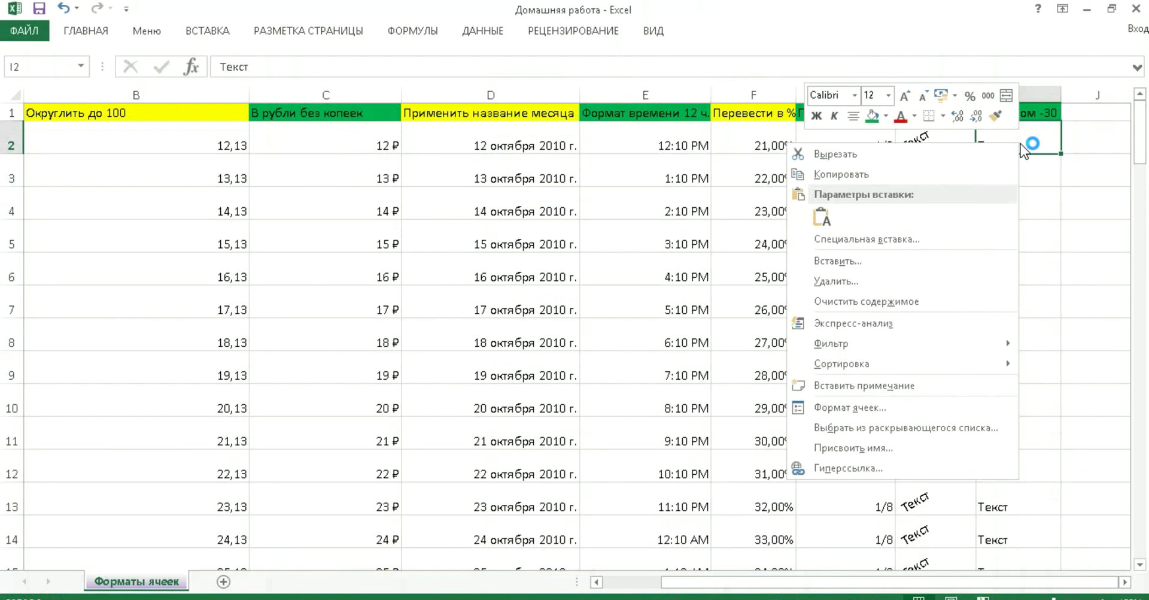
left_click(861, 413)
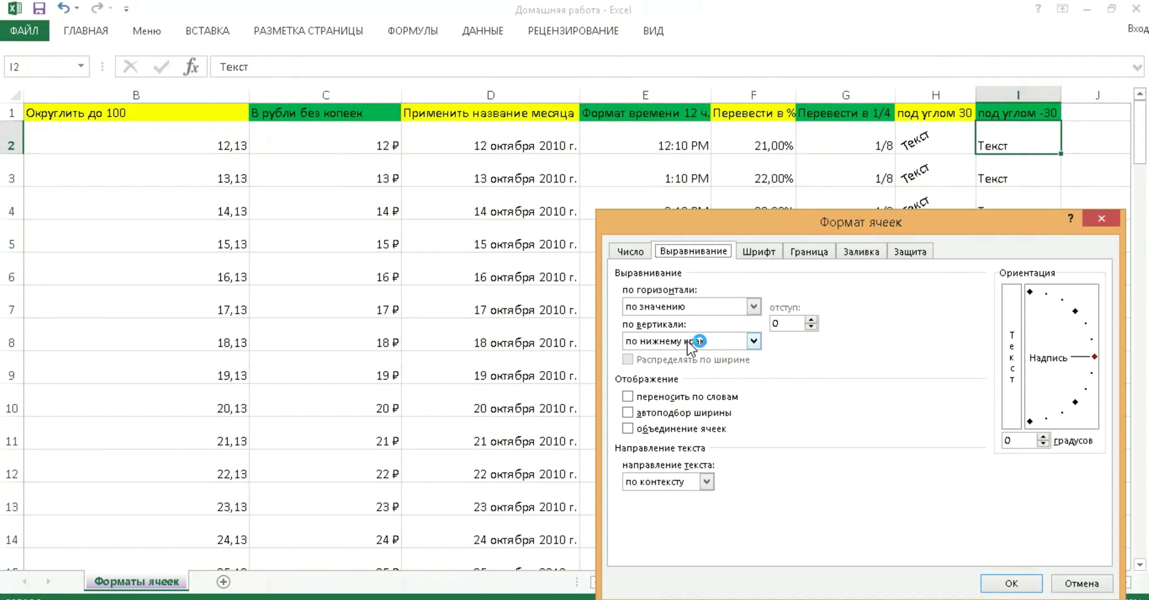
mouse_move(1095, 357)
left_mouse_down()
mouse_move(1084, 405)
mouse_move(1081, 392)
left_mouse_up()
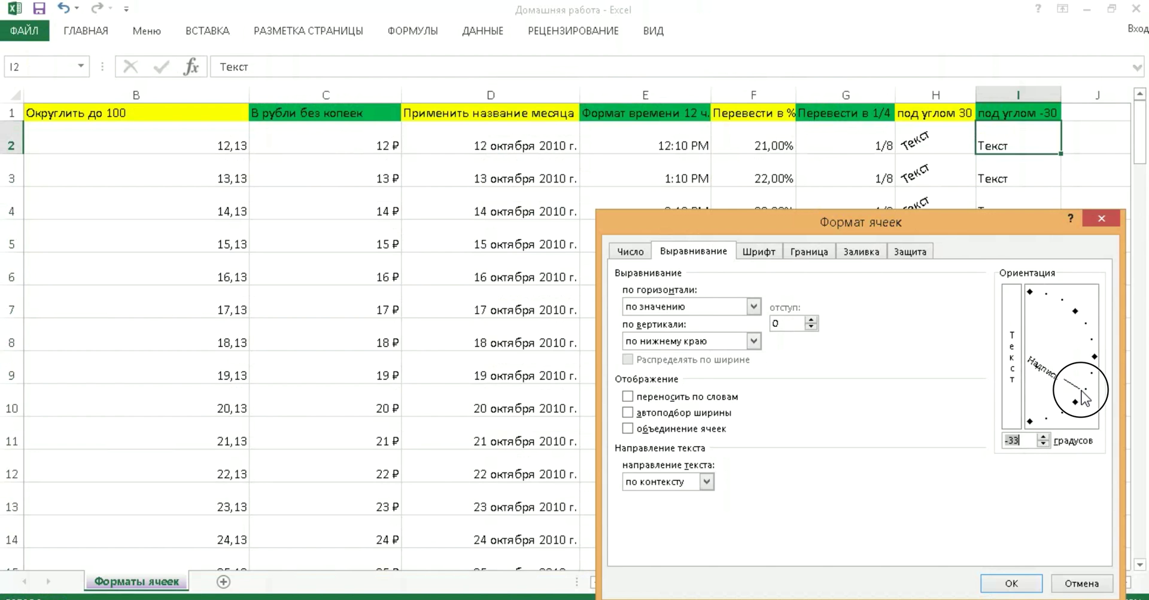
left_click_drag(1084, 396, 1084, 388)
left_click(1043, 443)
left_click(1043, 443)
left_click(1022, 583)
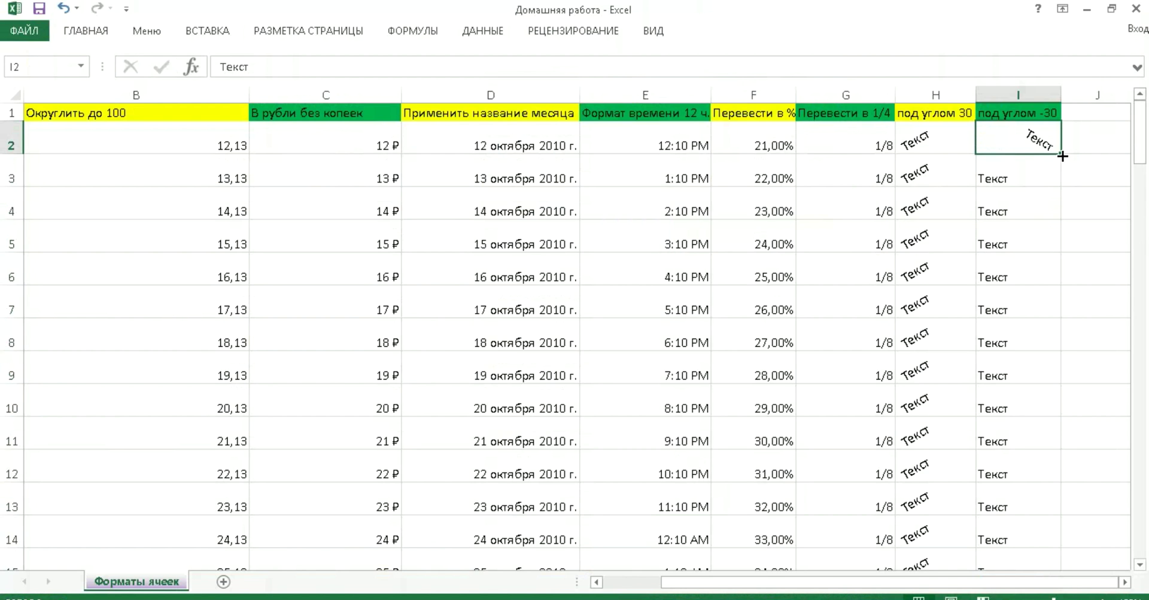
left_click(1060, 157)
- Fill I2's −30° rotation down column I to row 100, then return to the top of the sheet
mouse_move(1060, 156)
left_mouse_down()
mouse_move(1117, 591)
mouse_move(1104, 593)
left_mouse_up()
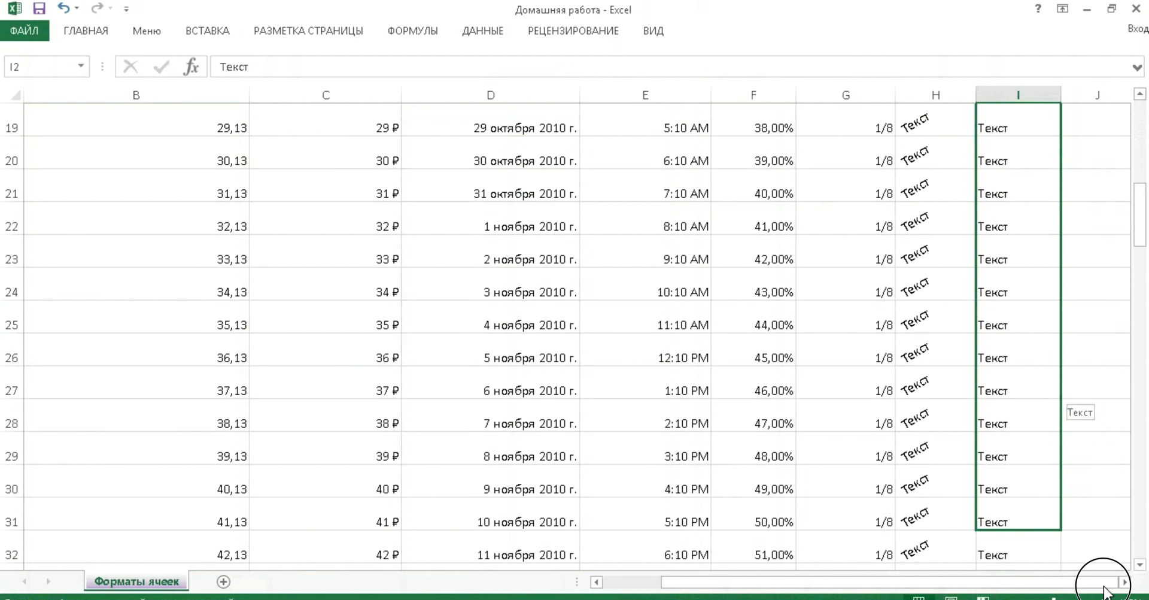
left_click_drag(1104, 593, 1050, 599)
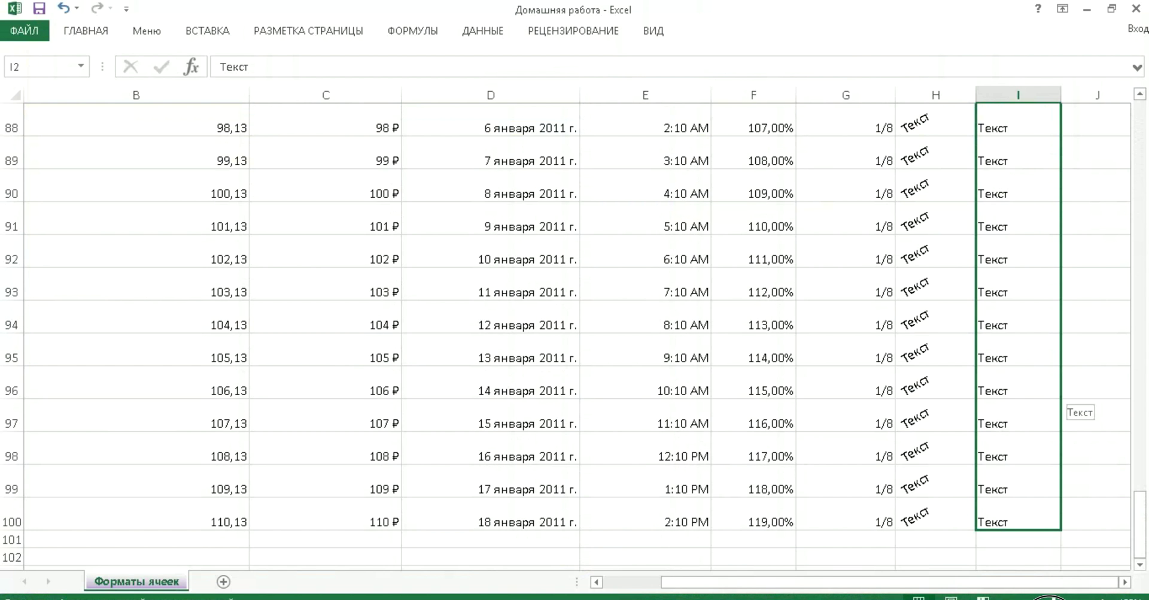
left_click_drag(1051, 599, 1035, 482)
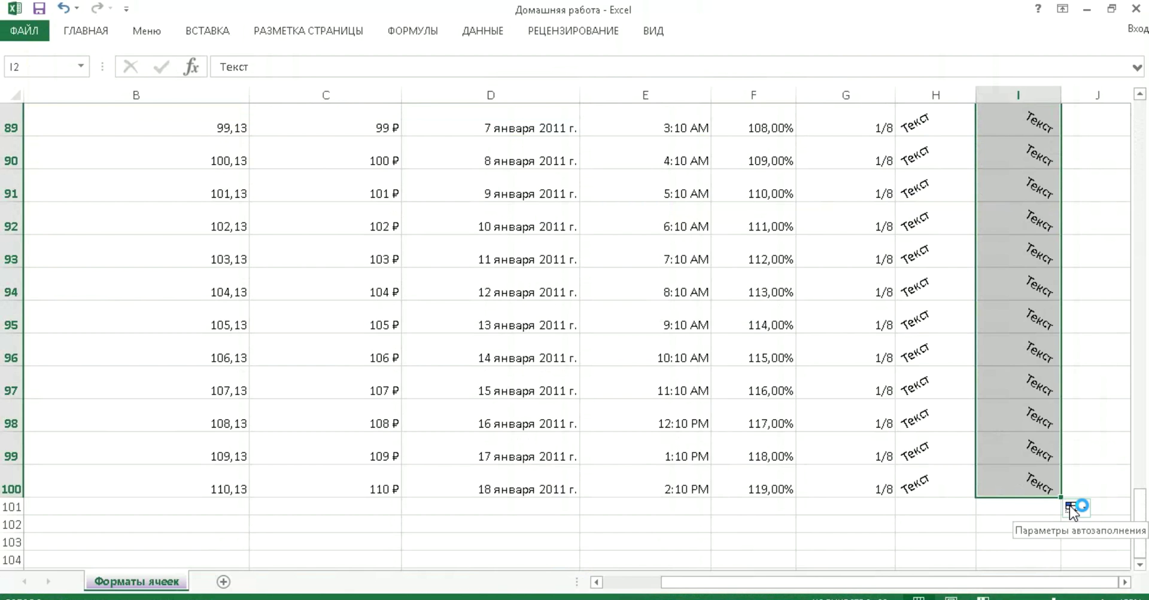
left_click(1071, 508)
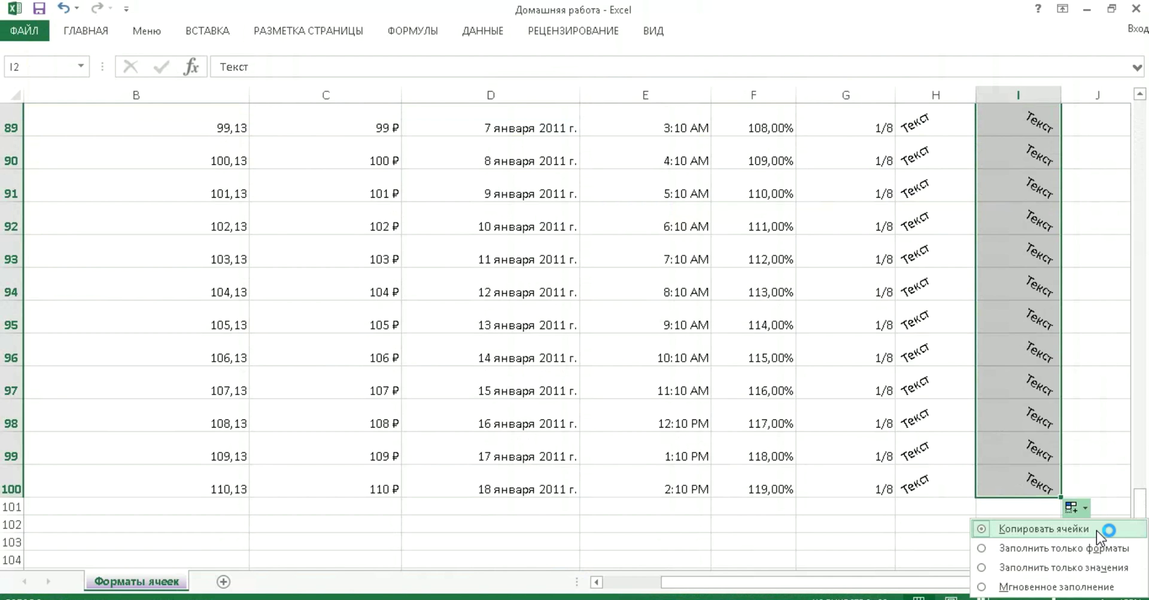
left_click(846, 355)
scroll(844, 356, "up", 7)
scroll(845, 356, "up", 6)
scroll(844, 356, "up", 2)
scroll(843, 358, "up", 13)
scroll(843, 357, "up", 2)
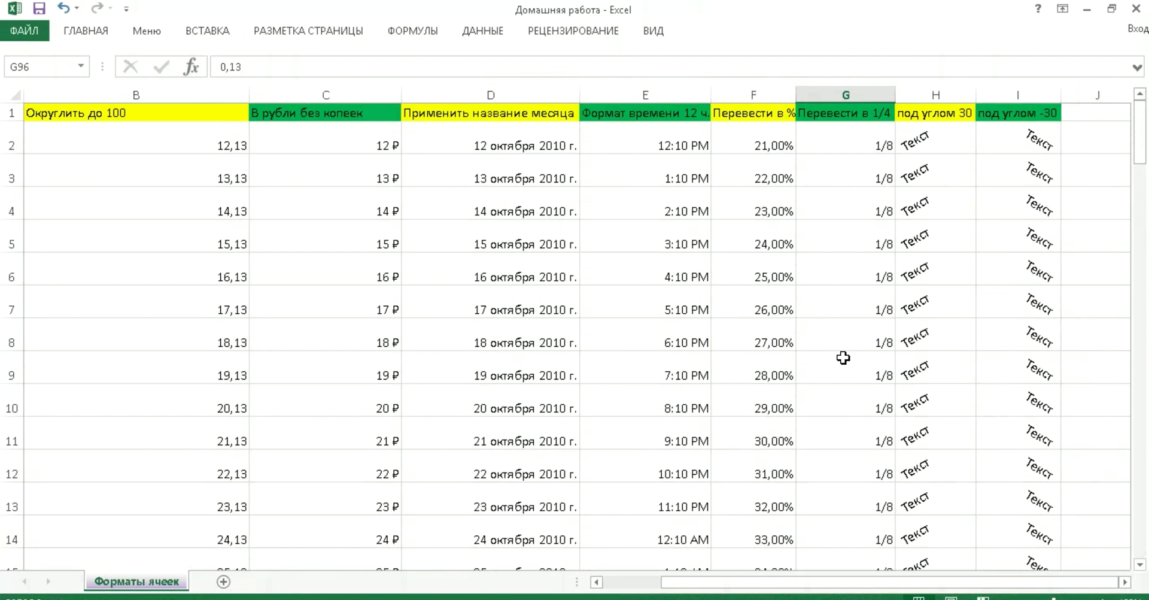